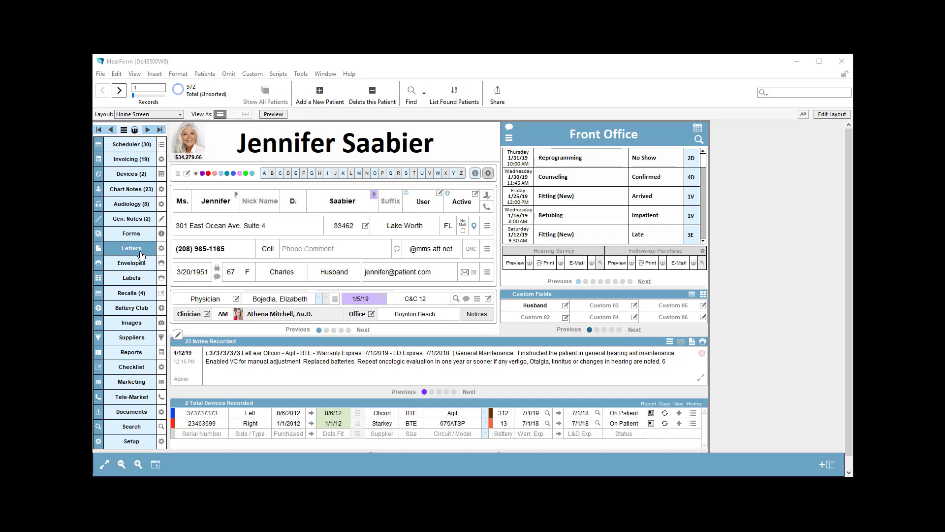
# Open the Letters section for the current patient and go to the patient letters list.
pyautogui.click(141, 255)
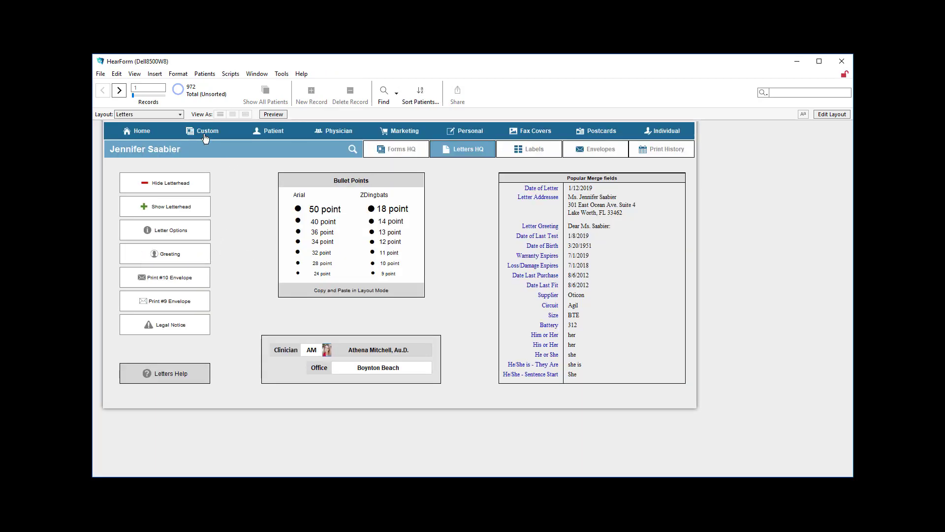
pyautogui.click(203, 135)
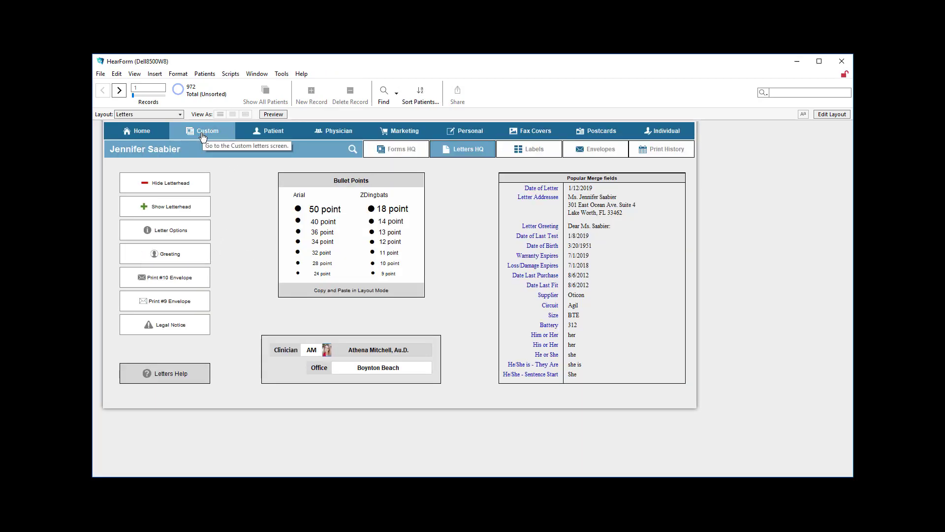
pyautogui.click(268, 136)
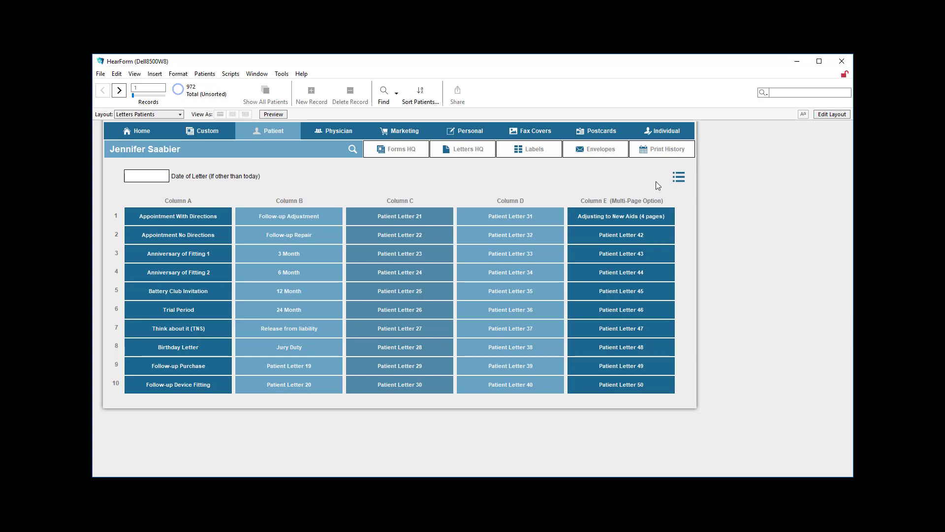
# Check the "Think about it (TNS)" title in the patient letter button setup, then close the setup.
pyautogui.click(678, 179)
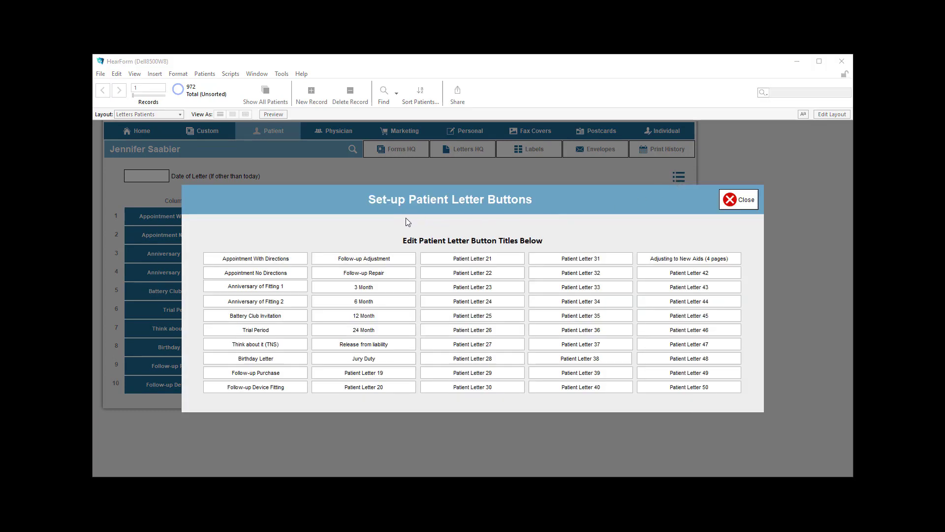
pyautogui.click(296, 344)
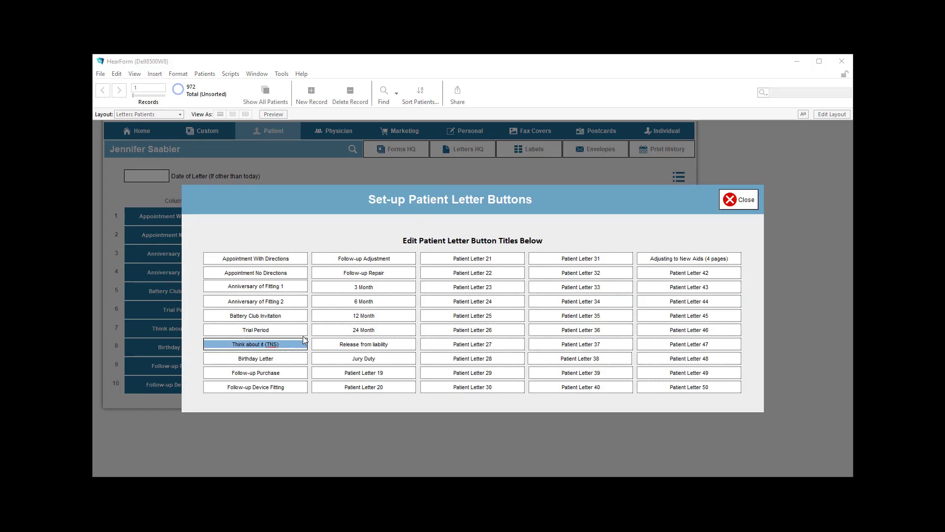
pyautogui.click(733, 204)
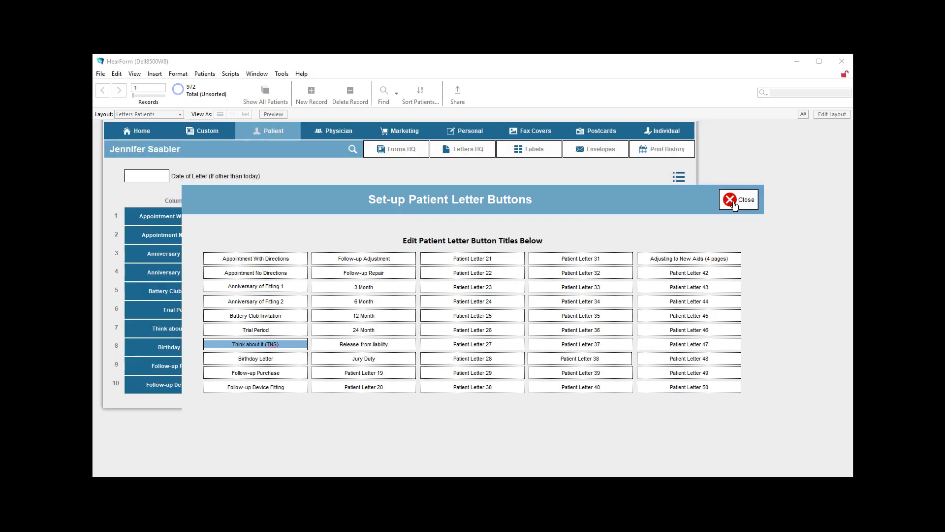
# Open the "Think about it (TNS)" patient letter and switch it to Layout Mode for editing.
pyautogui.click(218, 332)
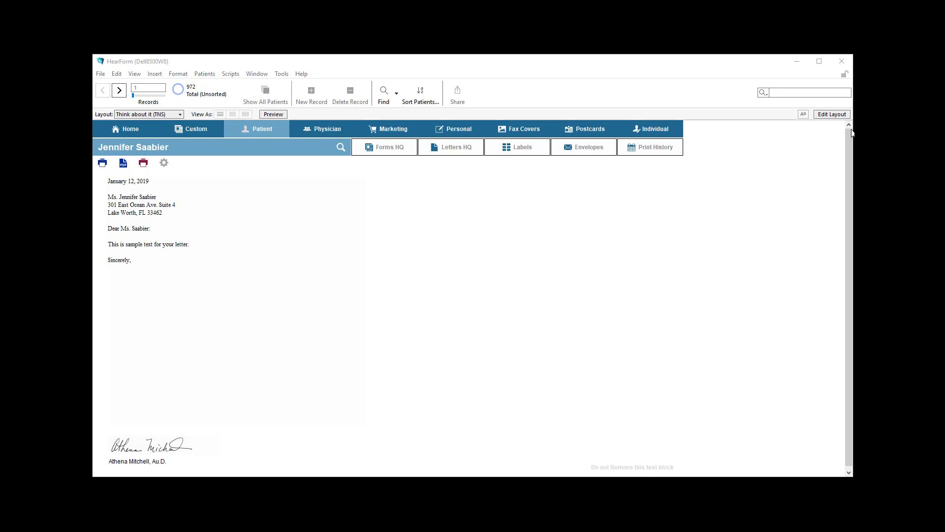
pyautogui.click(824, 115)
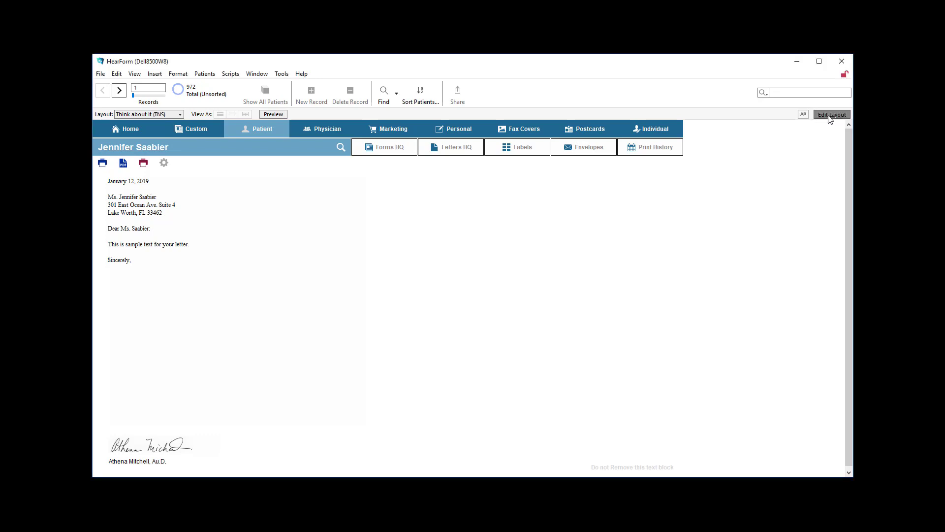
pyautogui.click(134, 74)
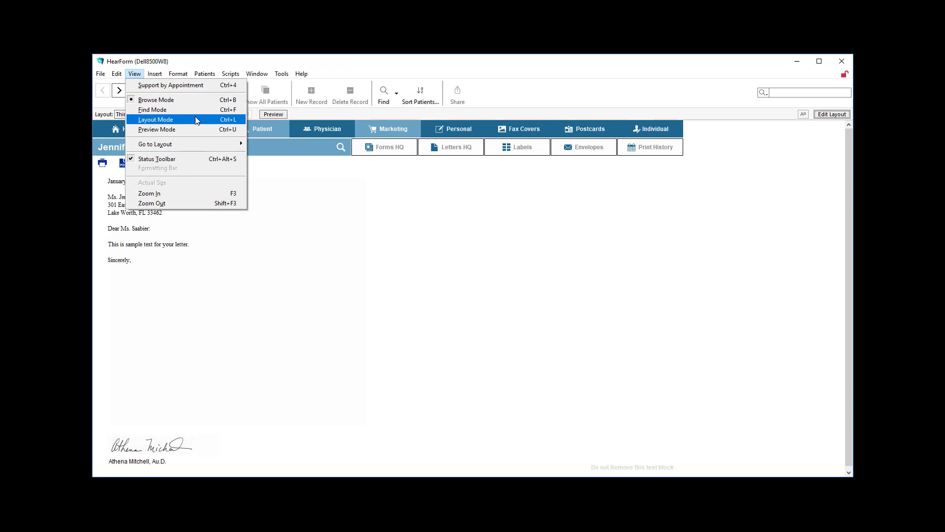
pyautogui.click(232, 123)
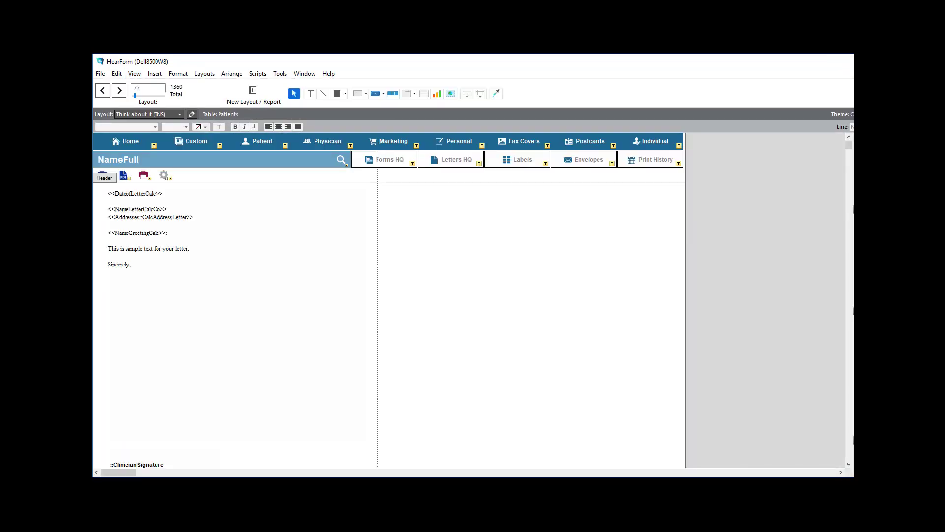
pyautogui.moveTo(944, 211); pyautogui.dragTo(851, 211)
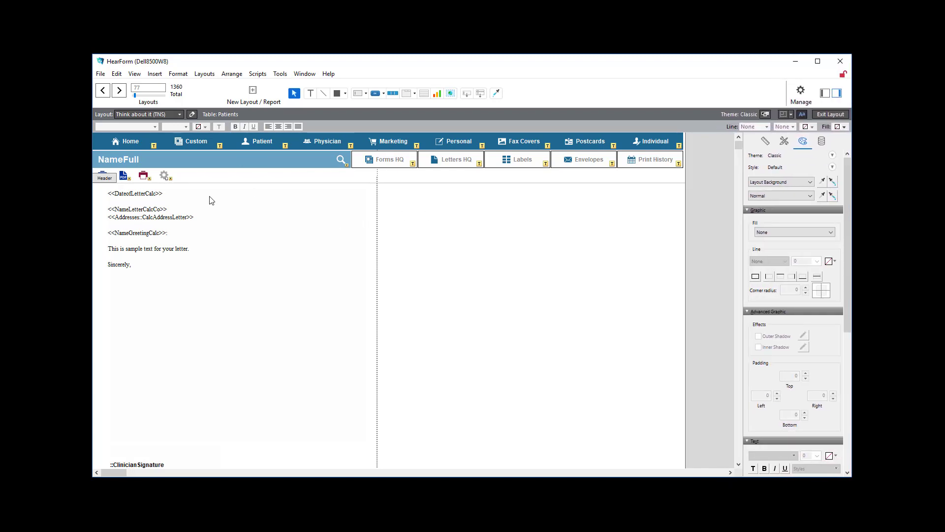
# Delete the sample sentence and the "Sincerely," closing below the greeting in the letter's text block.
pyautogui.click(312, 96)
pyautogui.moveTo(111, 246); pyautogui.dragTo(168, 263)
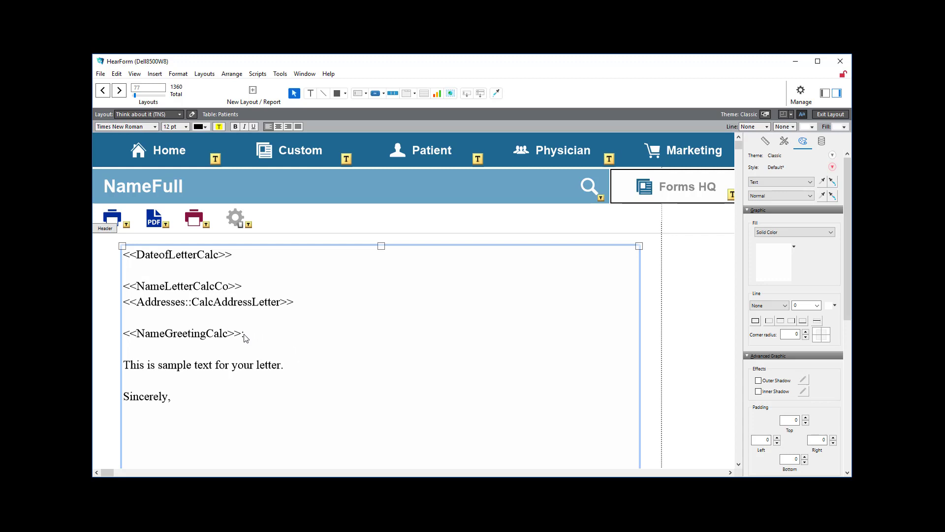
pyautogui.click(164, 368)
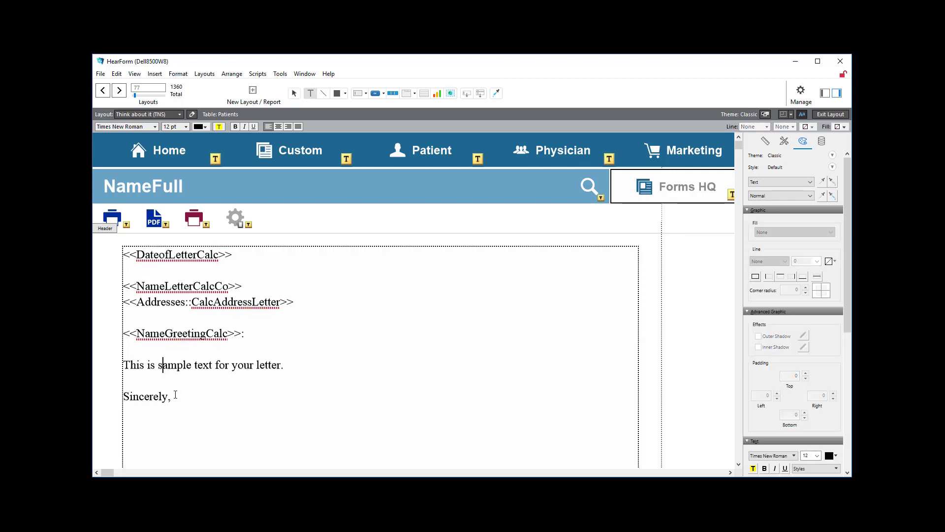
pyautogui.moveTo(176, 397); pyautogui.dragTo(105, 365)
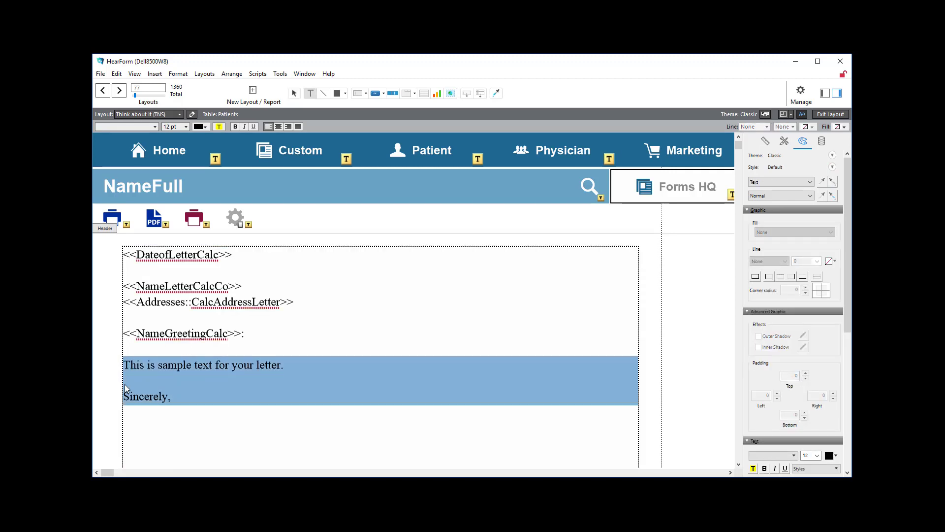
pyautogui.scroll(-2, 127, 382)
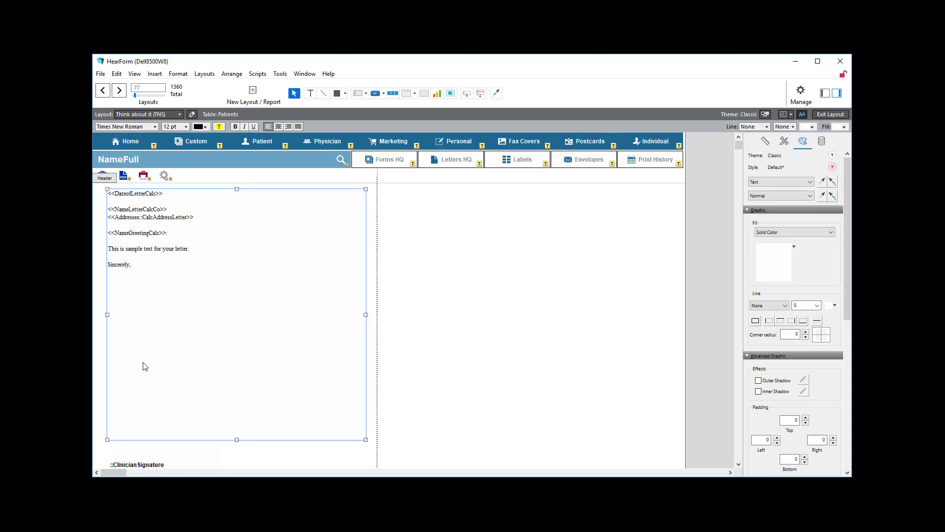
pyautogui.doubleClick(134, 268)
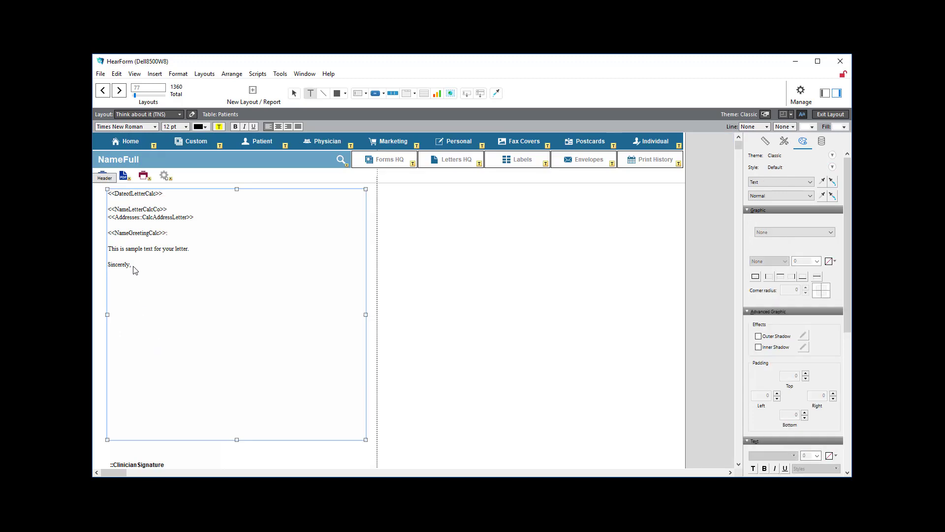
pyautogui.moveTo(133, 269); pyautogui.dragTo(99, 249)
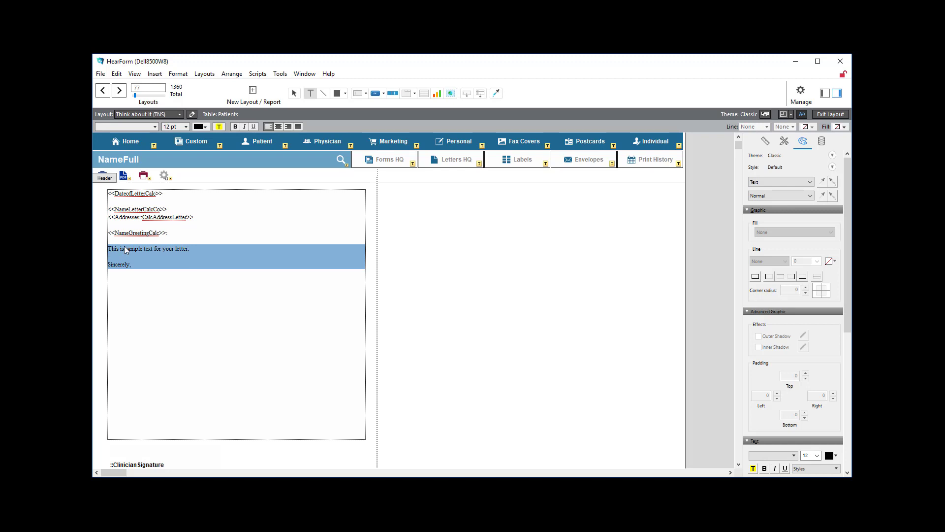
pyautogui.press('Delete')
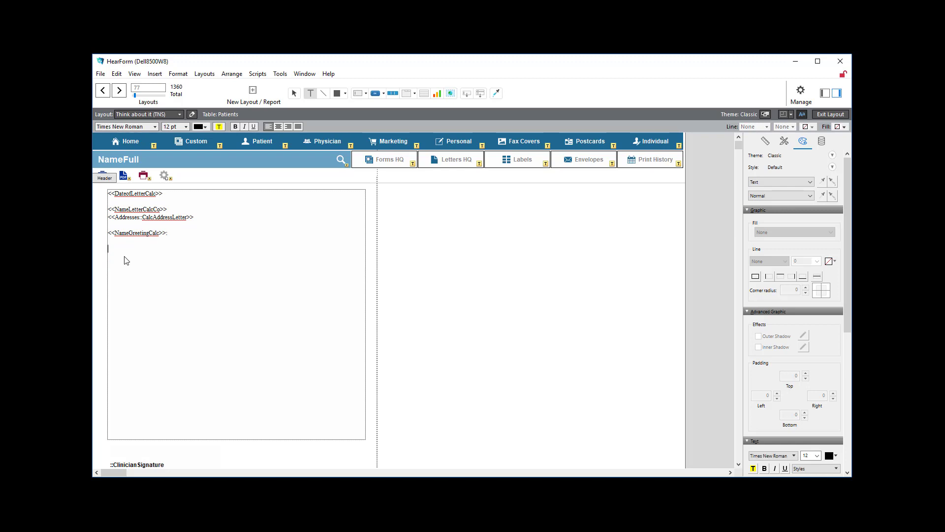
# Paste the copied hearing evaluation letter below the greeting, undo that paste, and insert the text again without its source formatting.
pyautogui.rightClick(113, 249)
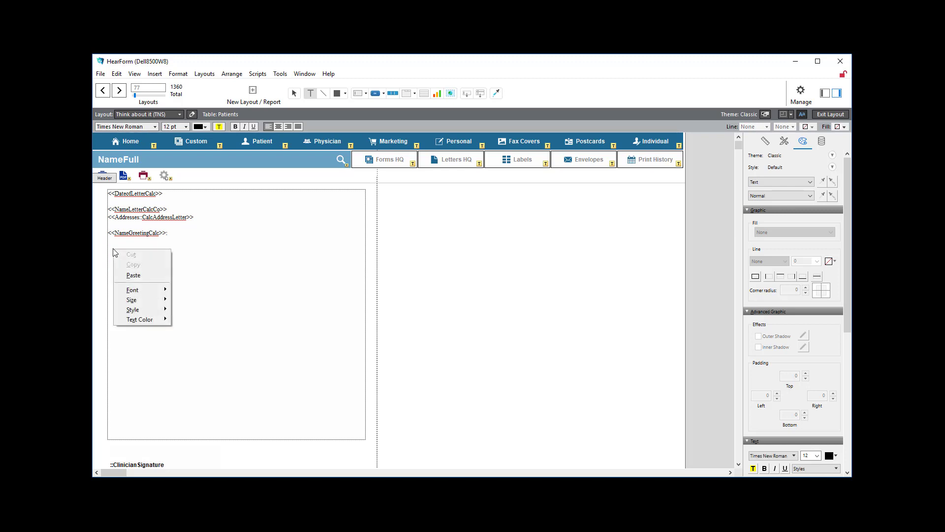
pyautogui.click(130, 276)
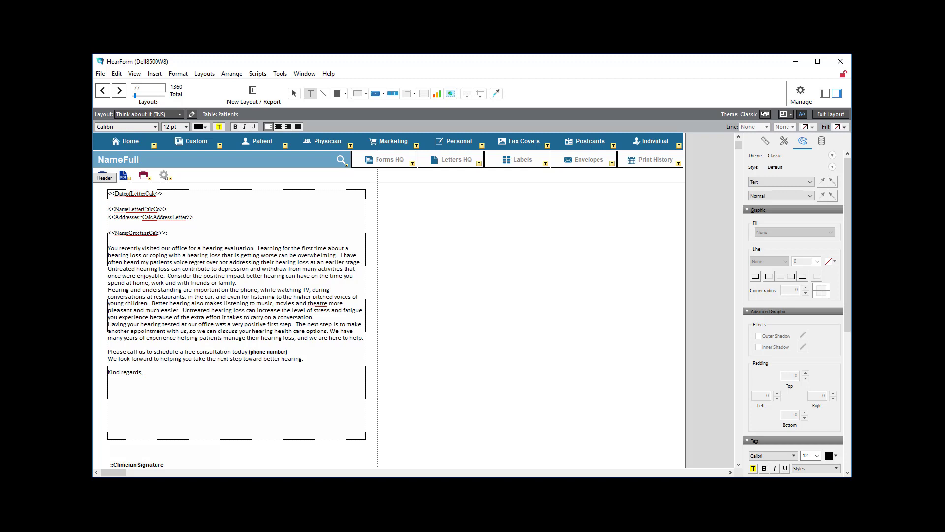
pyautogui.hotkey('ctrl', 'z')
pyautogui.write('You recently visited our office for a hearing evaluation.  Learning for the first time about a hearing loss or coping with a hearing loss that is getting worse can be overwhelming.  I have often heard my patients voice regret over not addressing their hearing loss at an earlier stage. Untreated hearing loss can contribute to depression and withdraw from many activities that once were enjoyable.  Consider the positive impact better hearing can have on the time you spend at home, work and with friends or family. Hearing and understanding are important on the phone, while watching TV, during conversations at restaurants, in the car, and even for listening to the higher-pitched voices of young children.  Better hearing also makes listening to music, movies and theatre more pleasant and much easier.  Untreated hearing loss can increase the level of stress and fatigue you experience because of the extra effort it takes to carry on a conversation. Having your hearing tested at our office was a very positive first step.  The next step is to make another appointment with us, so we can discuss your hearing health care options. We have many years of experience helping patients manage their hearing loss, and we are here to help.  Please call us to schedule a free consultation today (phone number) We look forward to helping you take the next step toward better hearing.  Kind regards,')
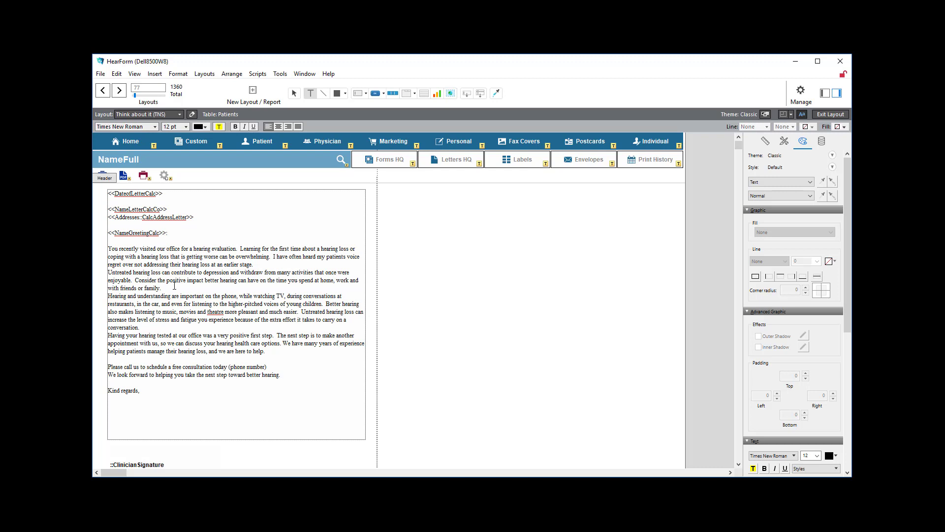
# Change the font of the letter's entire text block, including the merge fields, to Arial.
pyautogui.hotkey('ctrl', 'a')
pyautogui.hotkey('ctrl', 'c')
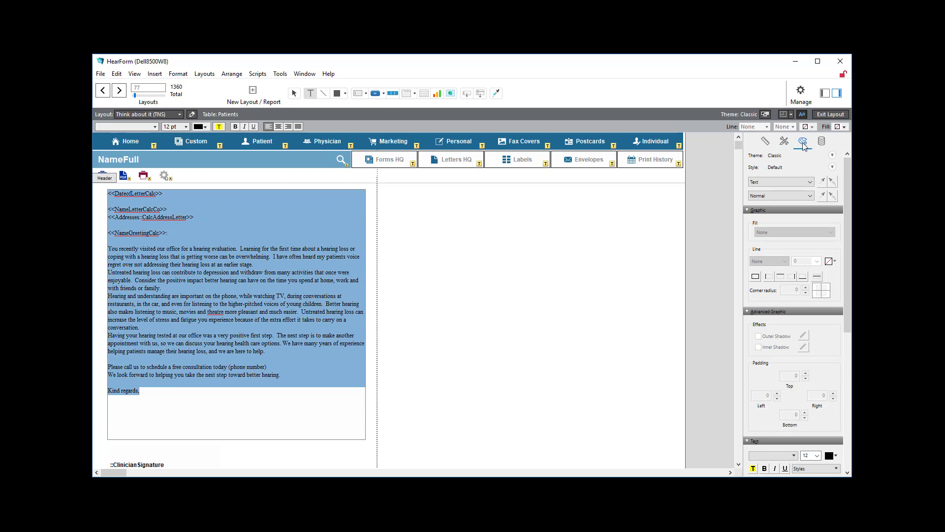
pyautogui.scroll(-5, 802, 261)
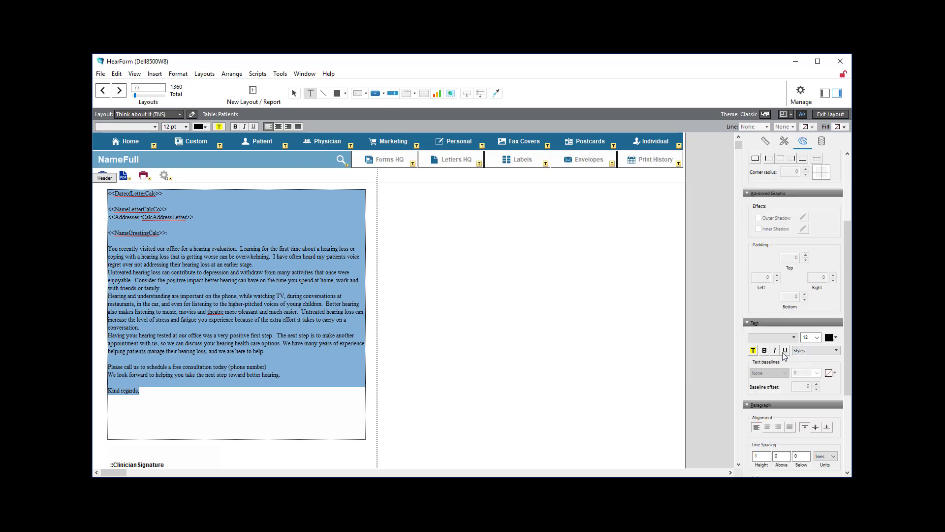
pyautogui.click(768, 338)
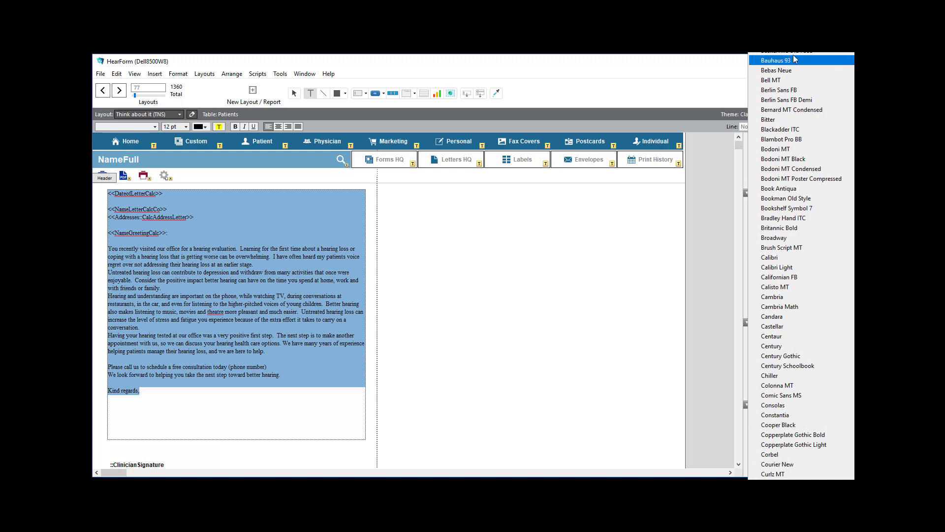
pyautogui.click(769, 11)
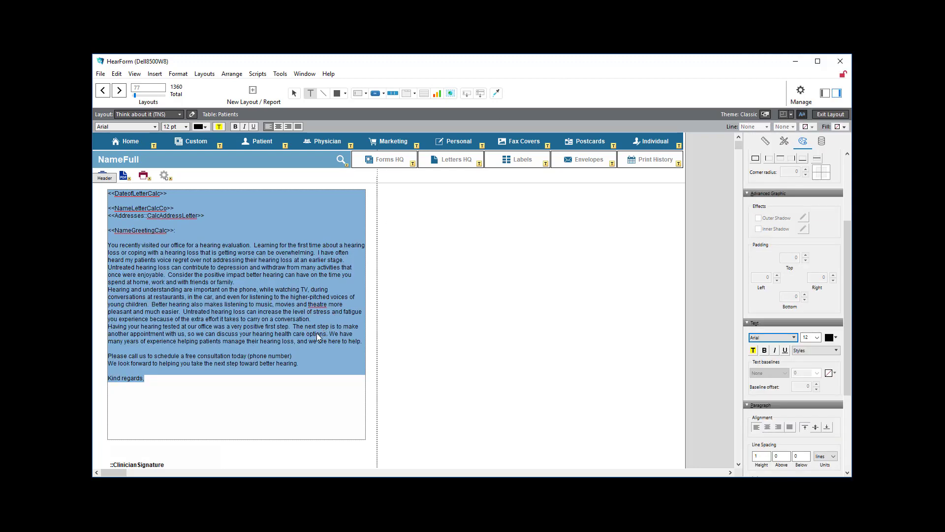
pyautogui.click(402, 345)
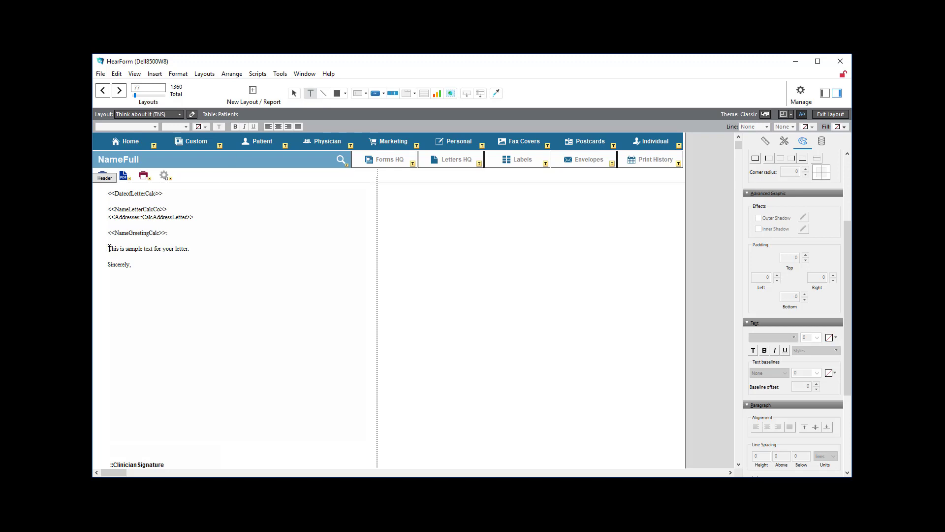
# Replace the sample text and closing with the hearing evaluation letter as unformatted text, then exit the layout and save the changes.
pyautogui.moveTo(109, 249); pyautogui.dragTo(149, 274)
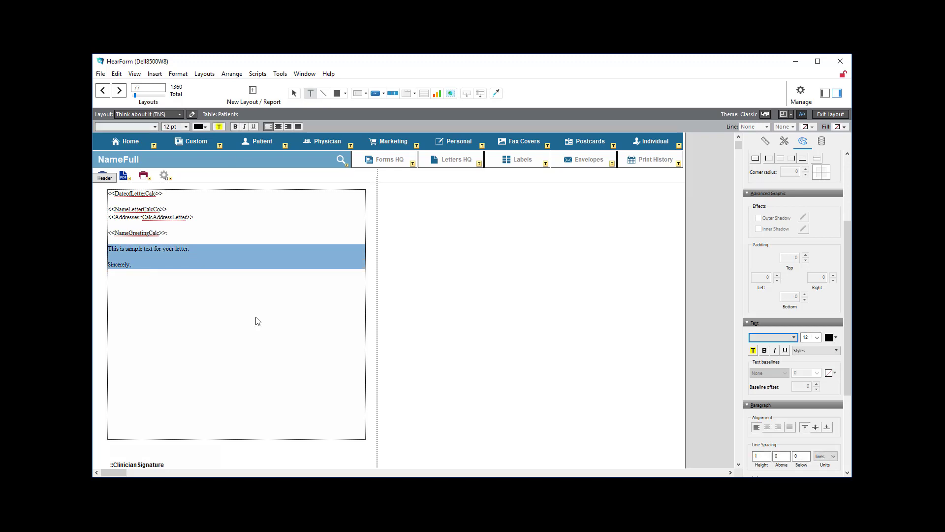
pyautogui.hotkey('ctrl', 'v')
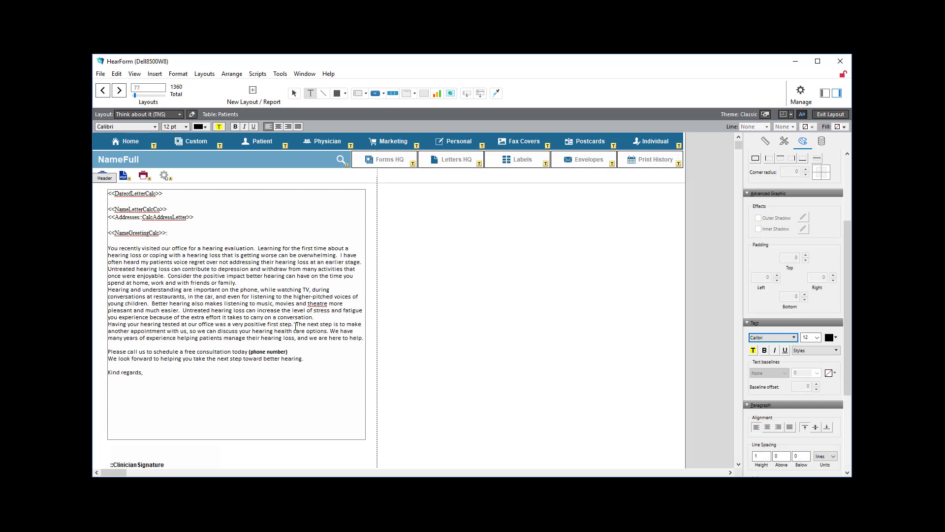
pyautogui.hotkey('ctrl', 'z')
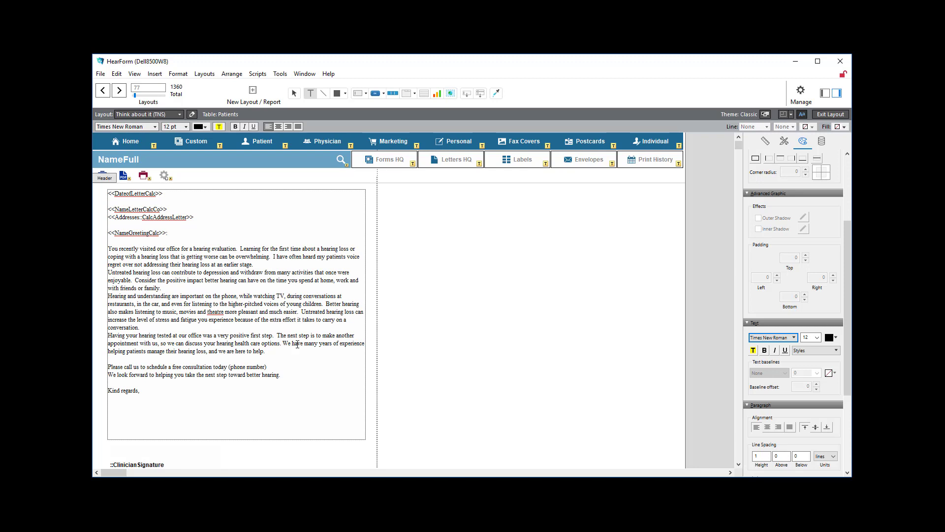
pyautogui.click(830, 114)
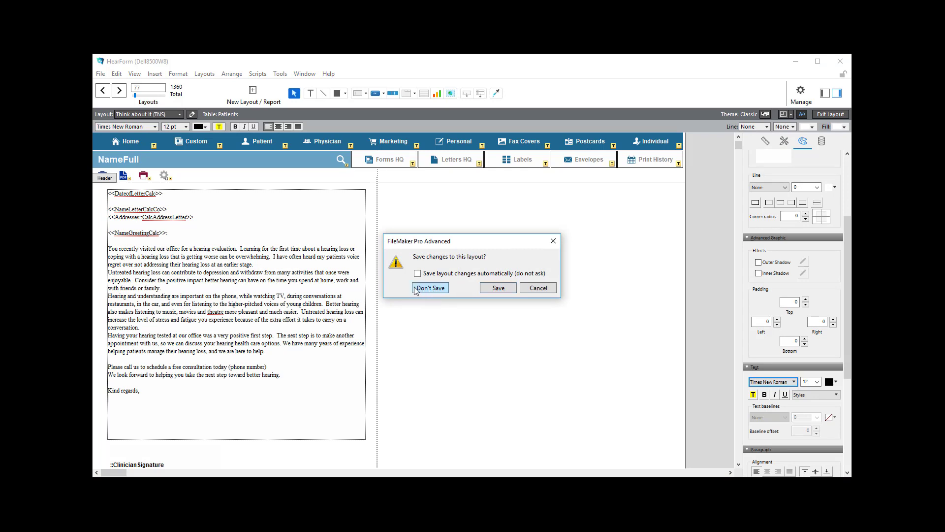
pyautogui.click(490, 289)
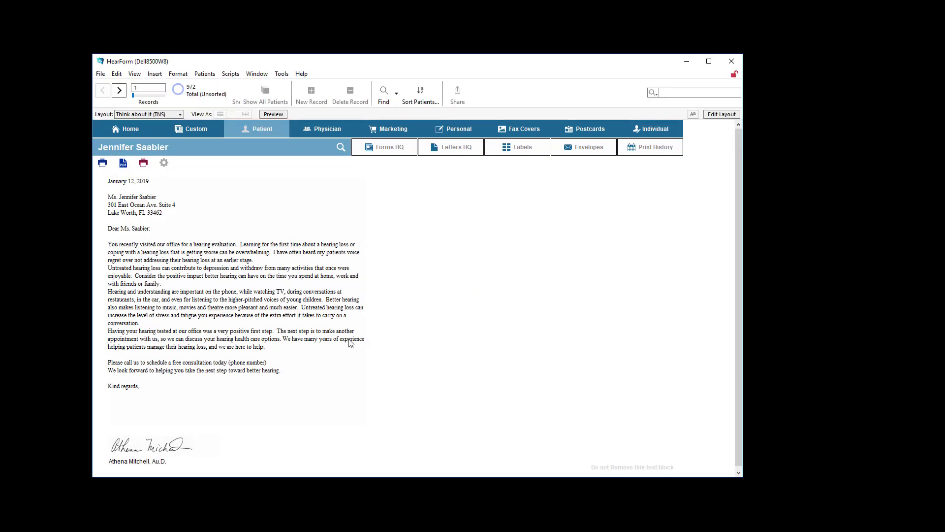
# Open the letter's layout for editing and nudge the clinician signature field up and back down above the clinician name.
pyautogui.hotkey('ctrl', 'l')
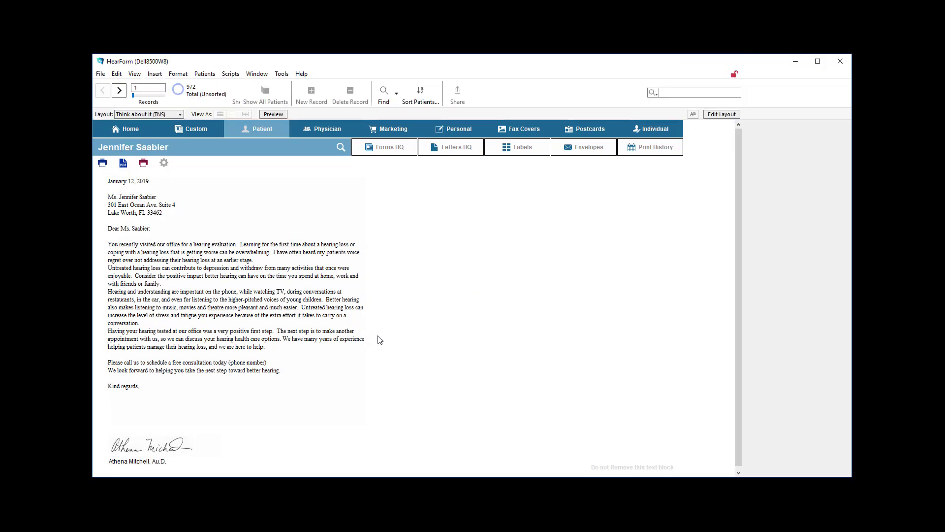
pyautogui.scroll(-5, 365, 337)
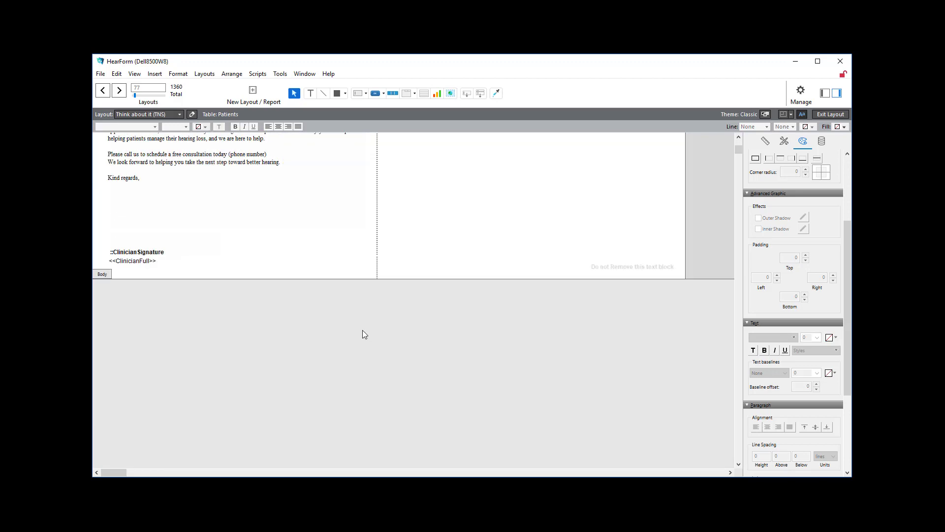
pyautogui.scroll(2, 362, 328)
pyautogui.scroll(-5, 358, 381)
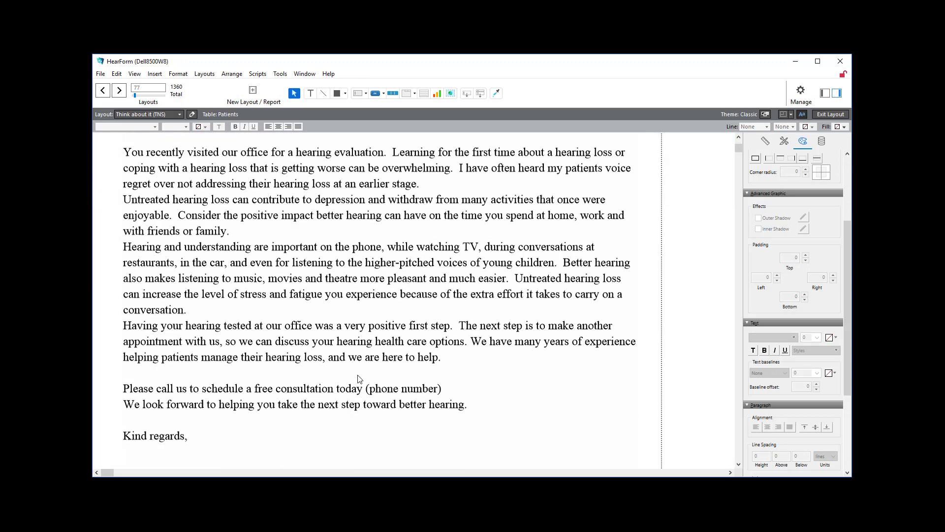
pyautogui.scroll(-3, 357, 375)
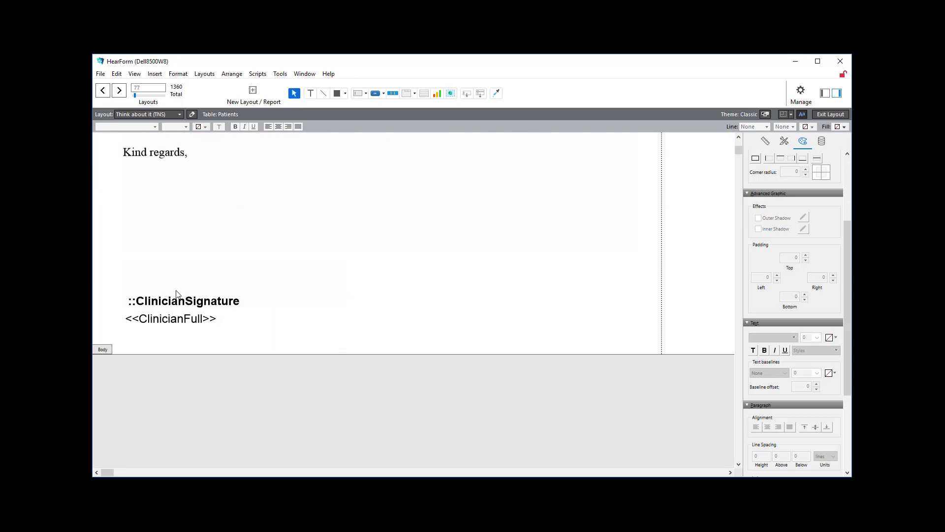
pyautogui.click(173, 306)
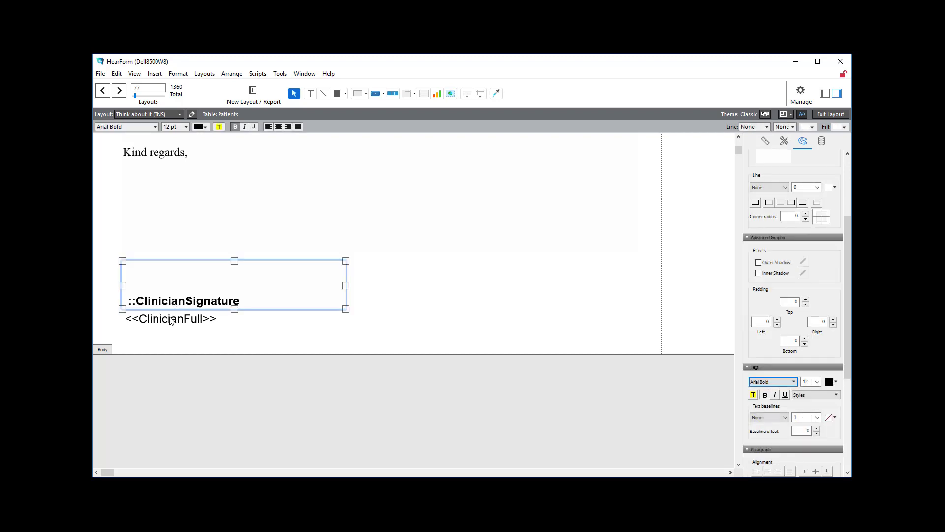
pyautogui.click(171, 322)
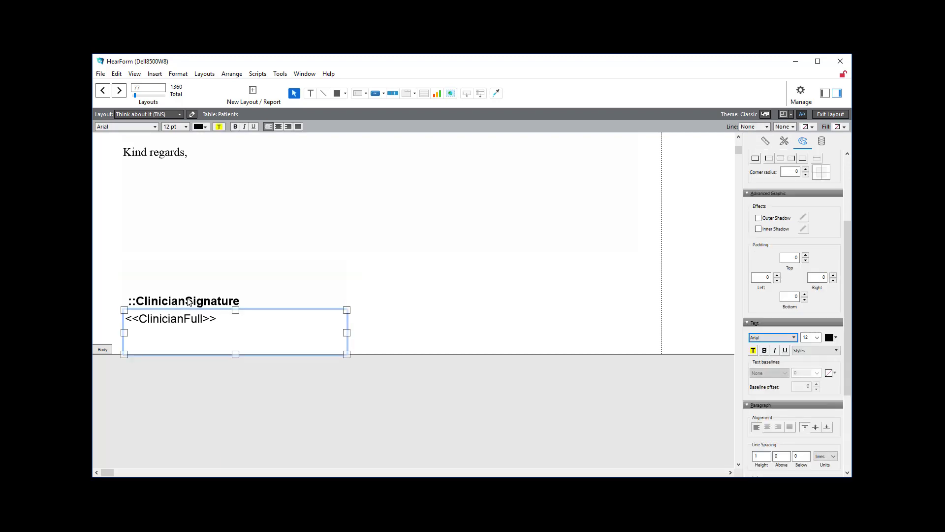
pyautogui.click(188, 302)
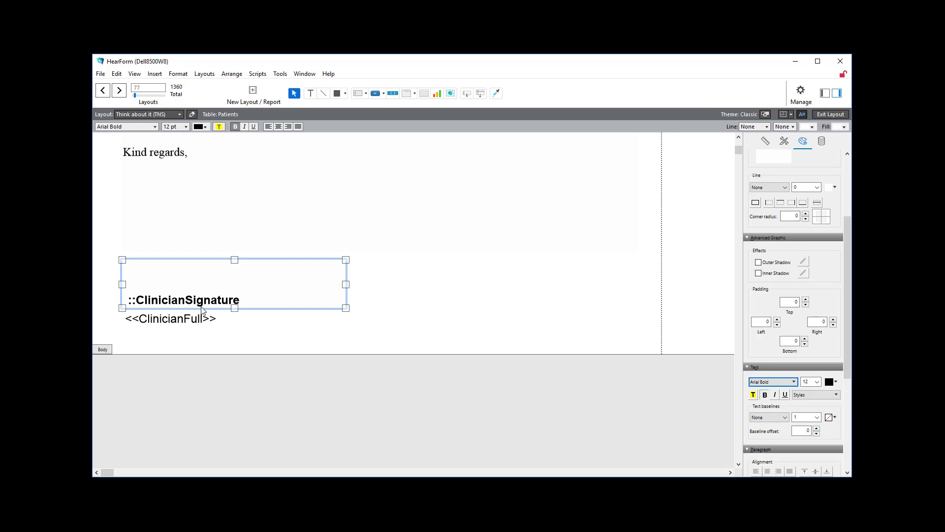
pyautogui.press('Down')
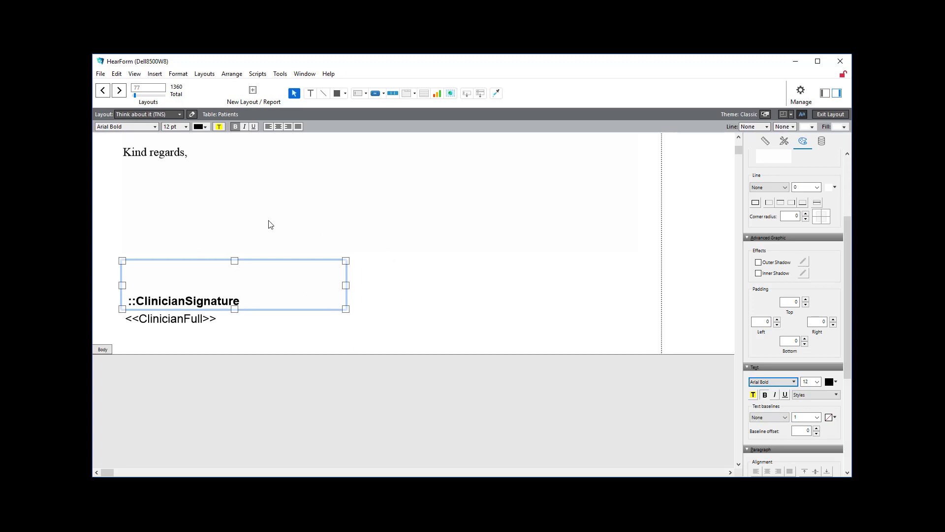
# Compare the bottom position of the letter's text block with the top position of the clinician signature field.
pyautogui.click(215, 174)
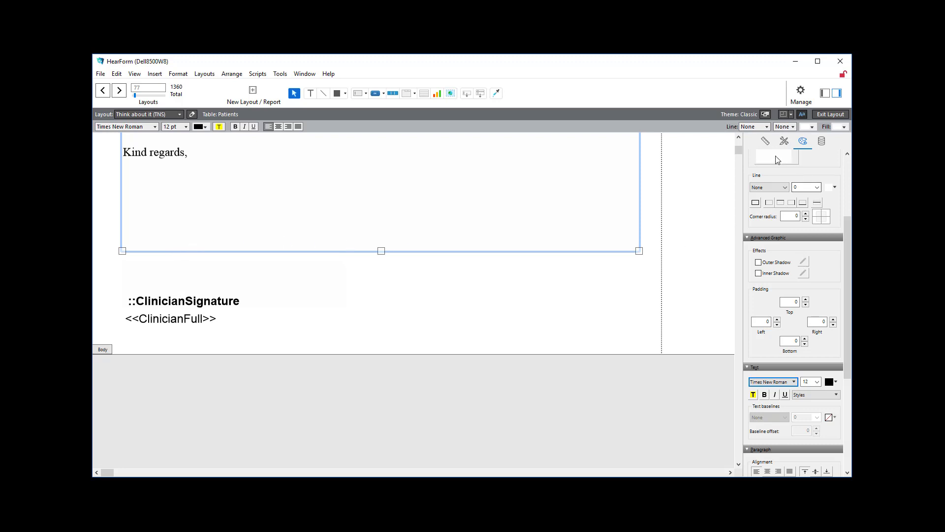
pyautogui.click(765, 141)
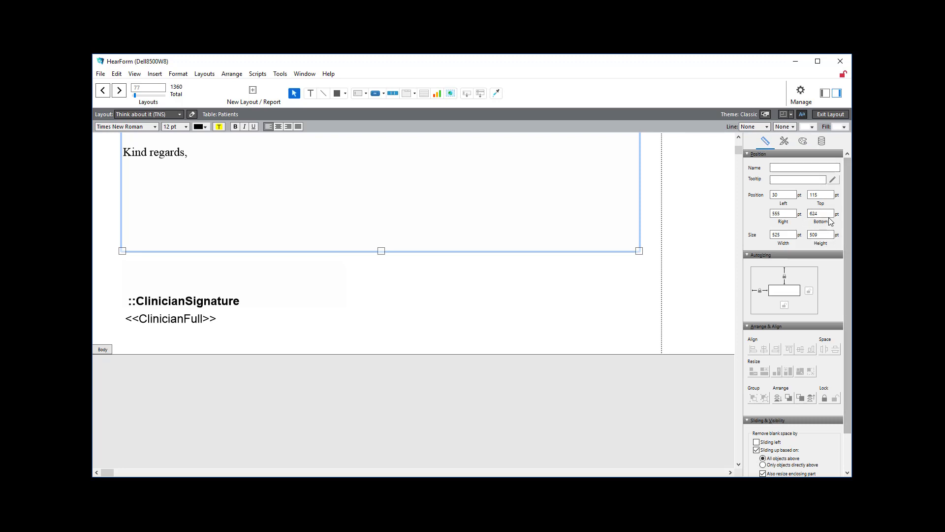
pyautogui.click(830, 215)
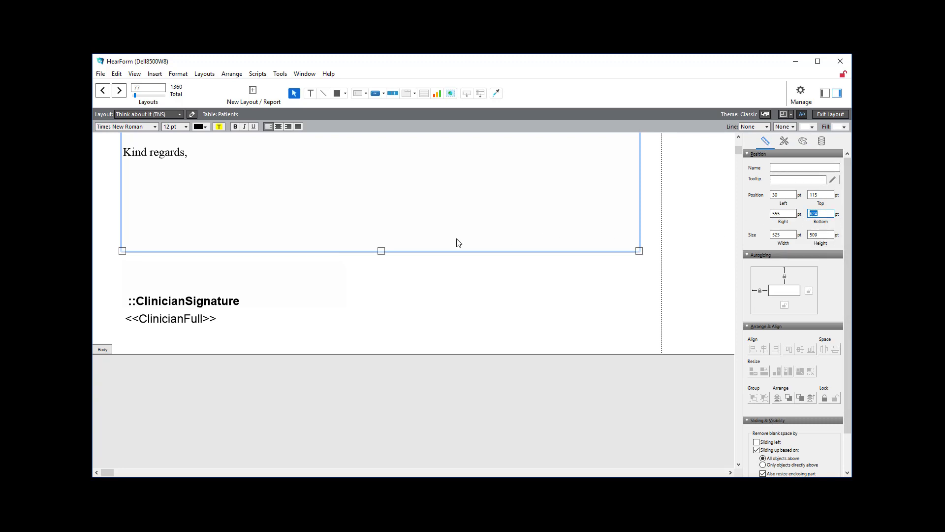
pyautogui.click(218, 303)
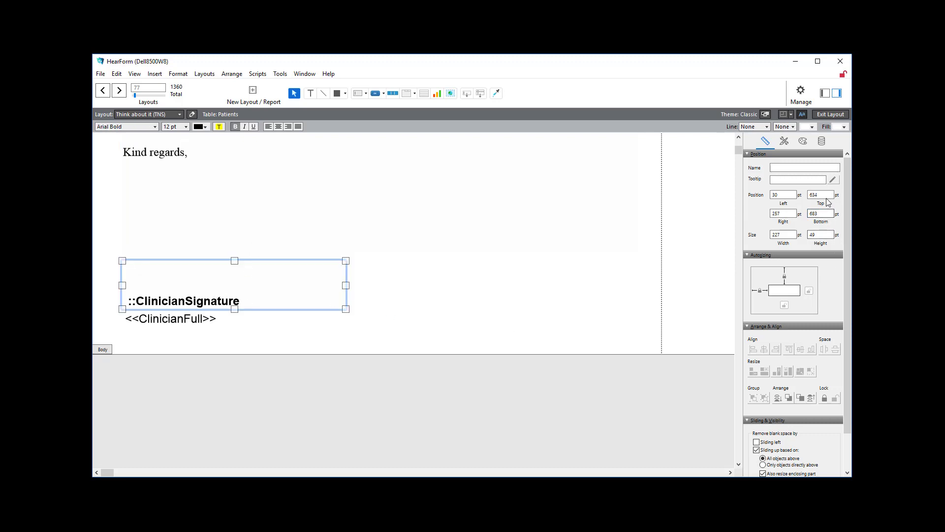
pyautogui.click(819, 195)
# Leave layout editing with the changes saved, then preview the printed letter and exit the preview.
pyautogui.hotkey('ctrl', 'b')
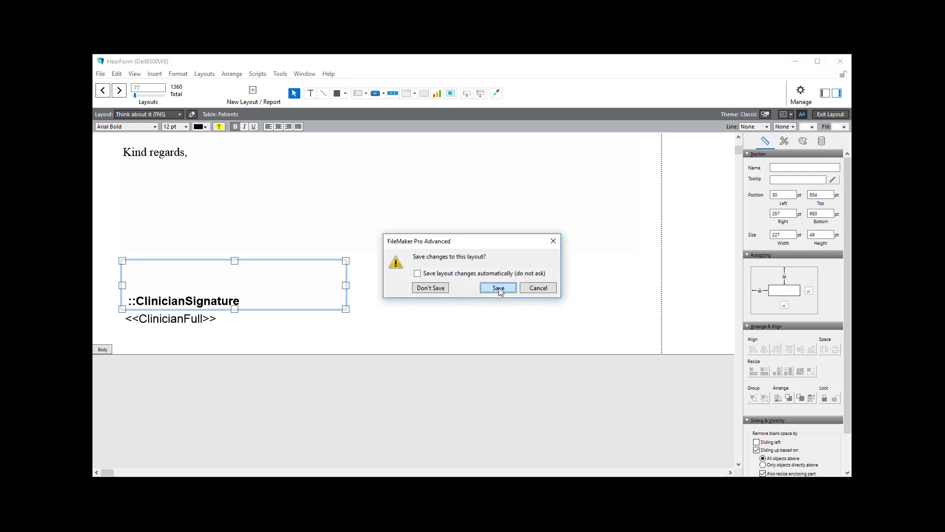
pyautogui.click(498, 288)
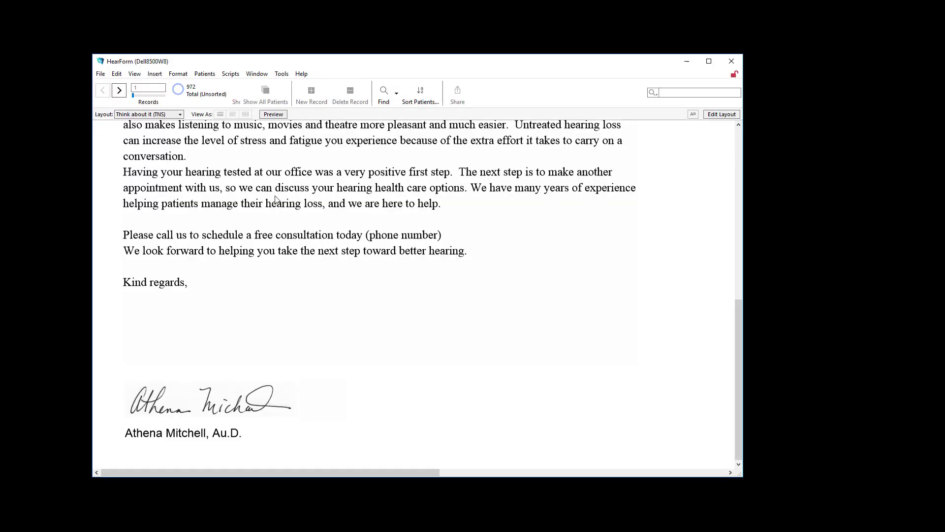
pyautogui.click(274, 114)
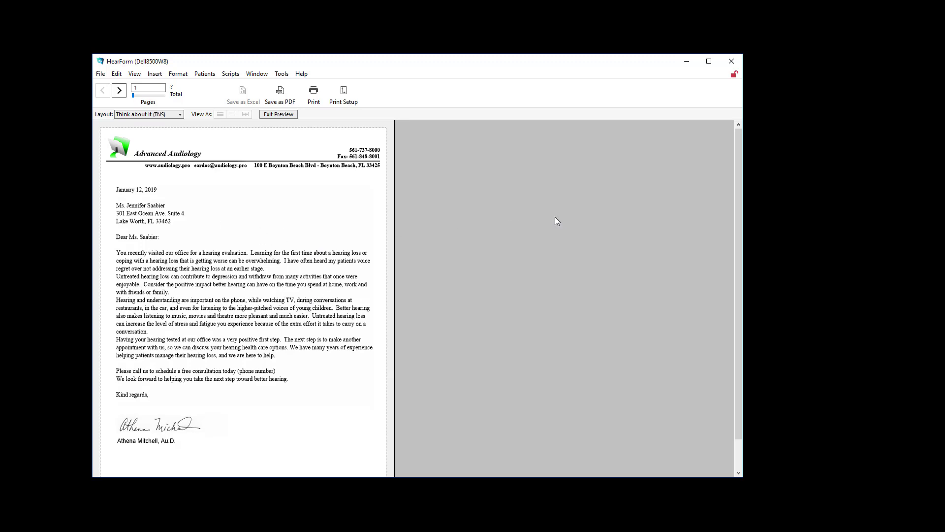
pyautogui.click(286, 116)
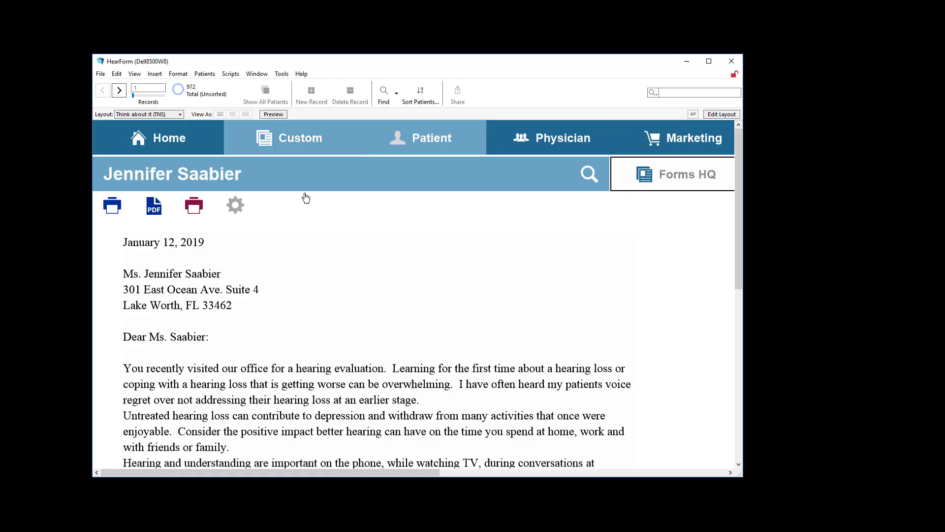
# Edit the letter's layout to insert a blank line after each of the first three body paragraphs.
pyautogui.hotkey('ctrl', 'l')
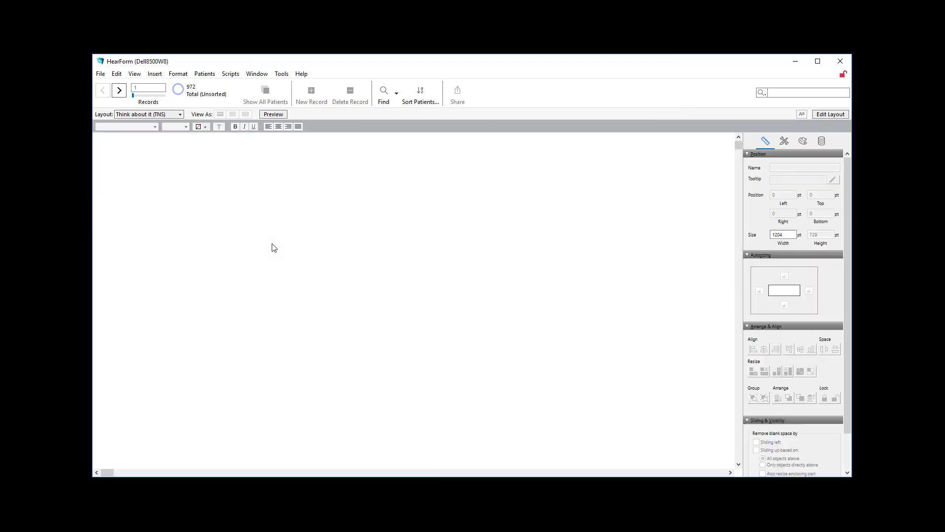
pyautogui.scroll(-3, 290, 287)
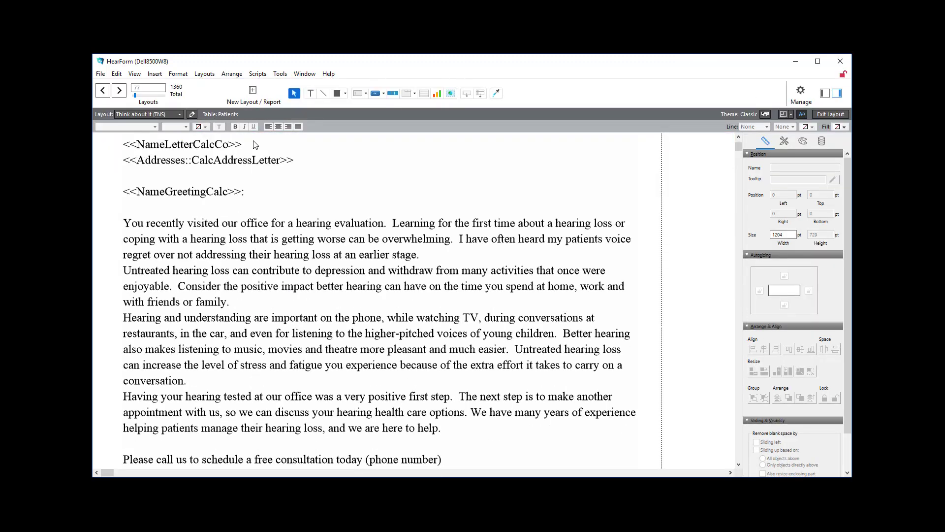
pyautogui.click(310, 93)
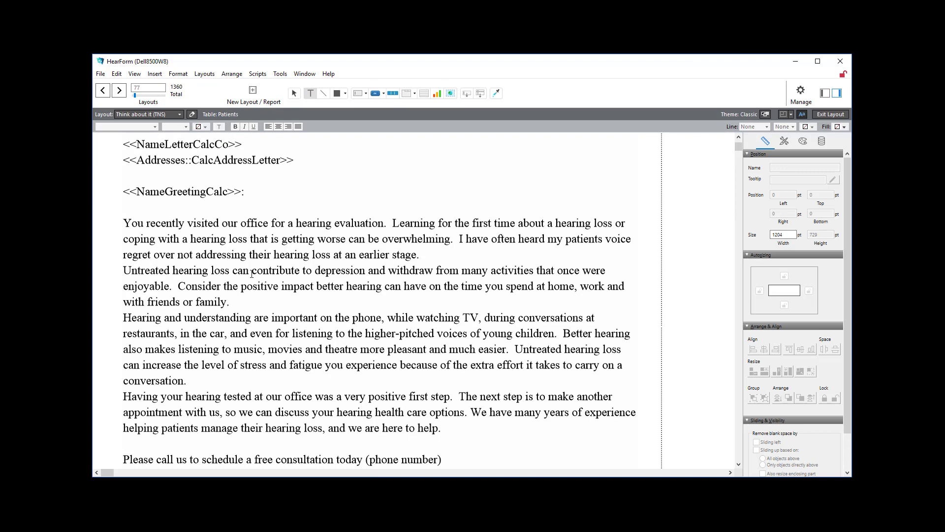
pyautogui.click(425, 253)
pyautogui.press('Return')
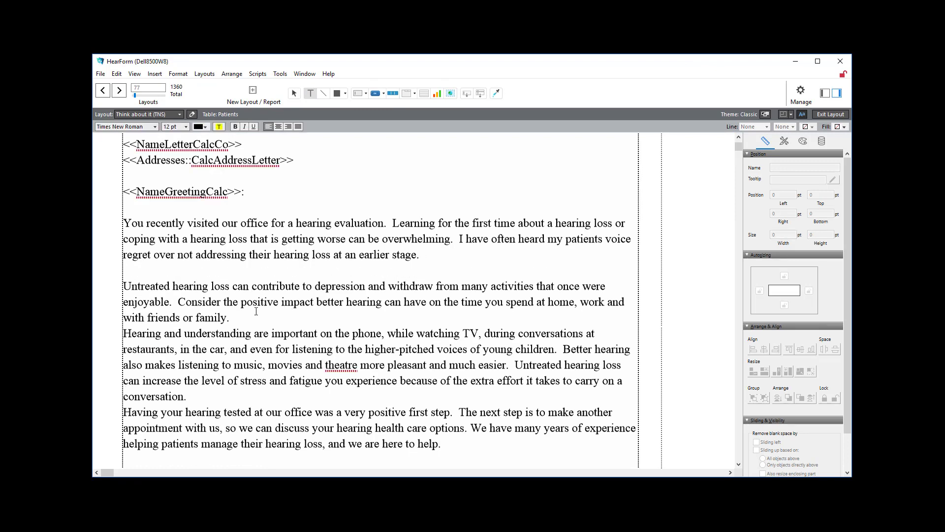
pyautogui.click(256, 311)
pyautogui.press('Return')
pyautogui.click(200, 414)
pyautogui.press('Return')
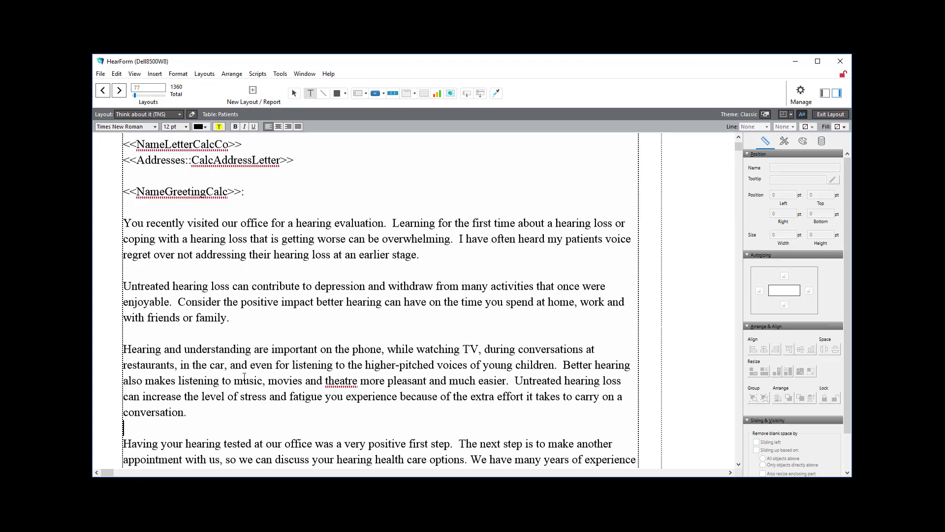
pyautogui.scroll(-5, 249, 320)
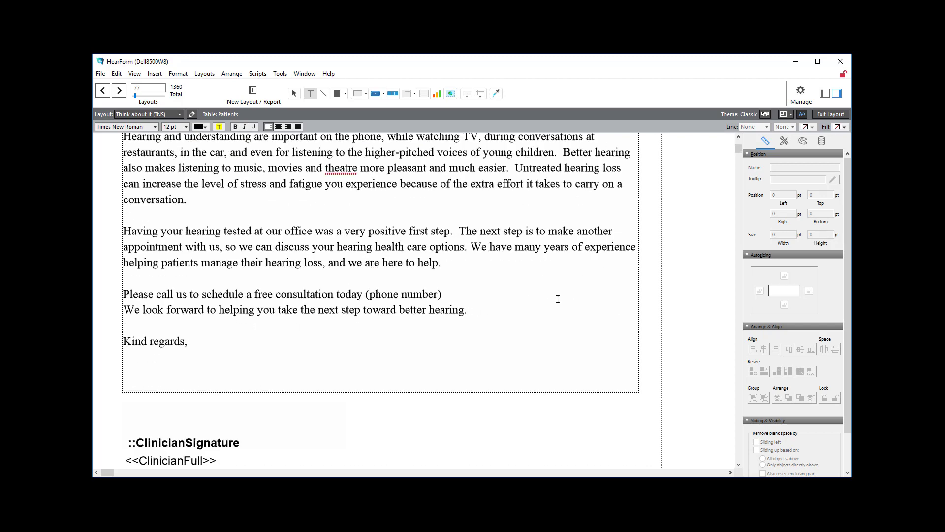
# Exit the layout, saving the paragraph spacing changes, and open the print preview of the letter.
pyautogui.hotkey('ctrl', 'b')
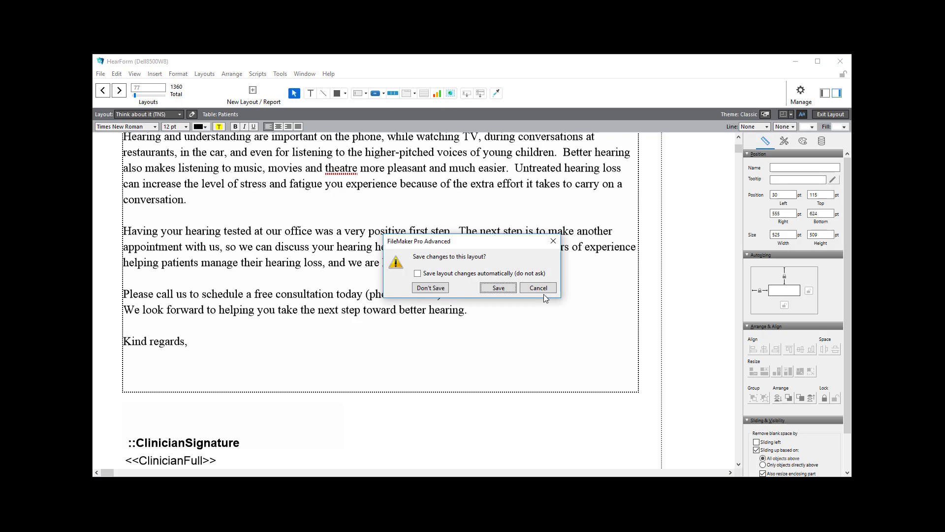
pyautogui.click(507, 289)
pyautogui.click(271, 115)
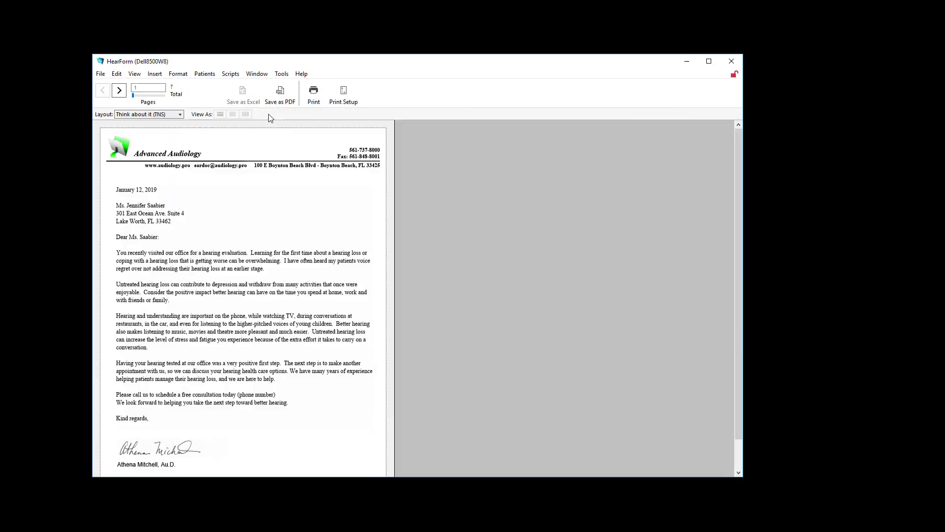
# Page back and forth through the previewed patient letters to compare their letterheads, addresses, greetings, clinician signatures and names.
pyautogui.scroll(-1, 334, 289)
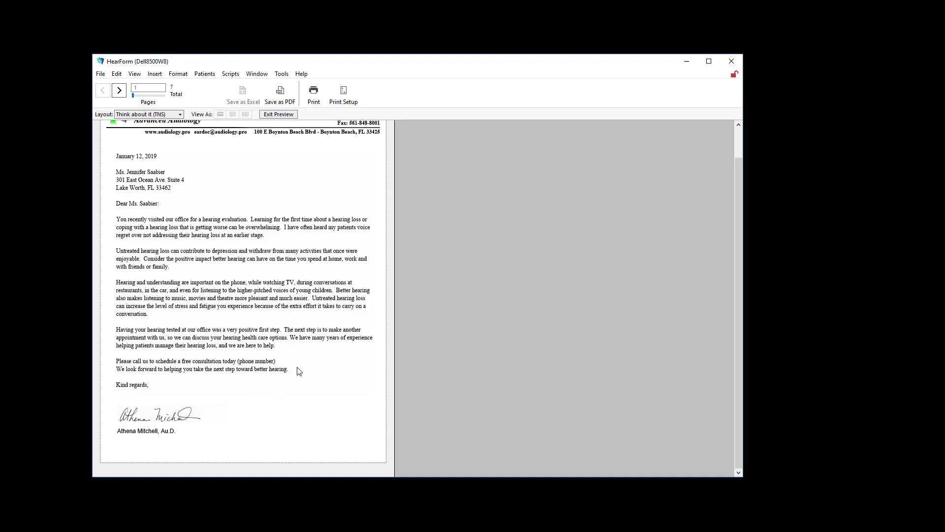
pyautogui.press('pagedown')
pyautogui.press('pagedown')
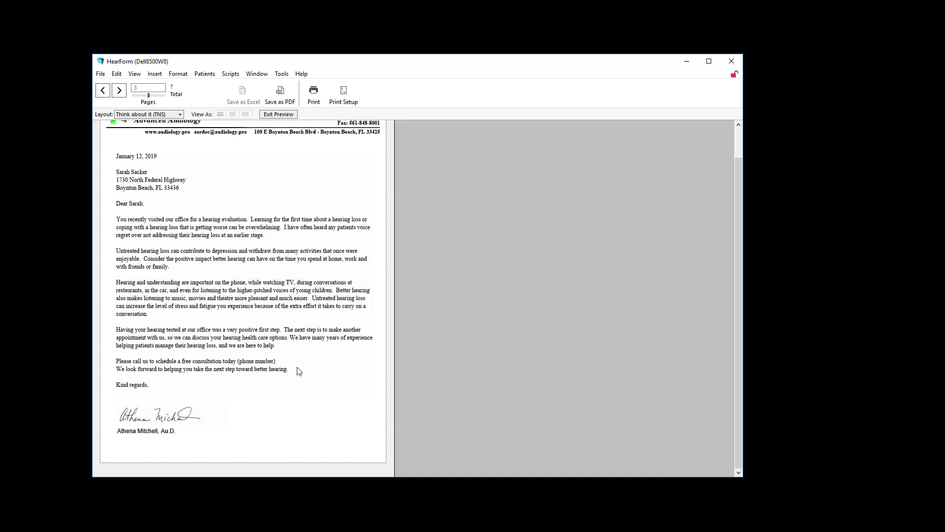
pyautogui.press('pagedown')
pyautogui.press('pagedown')
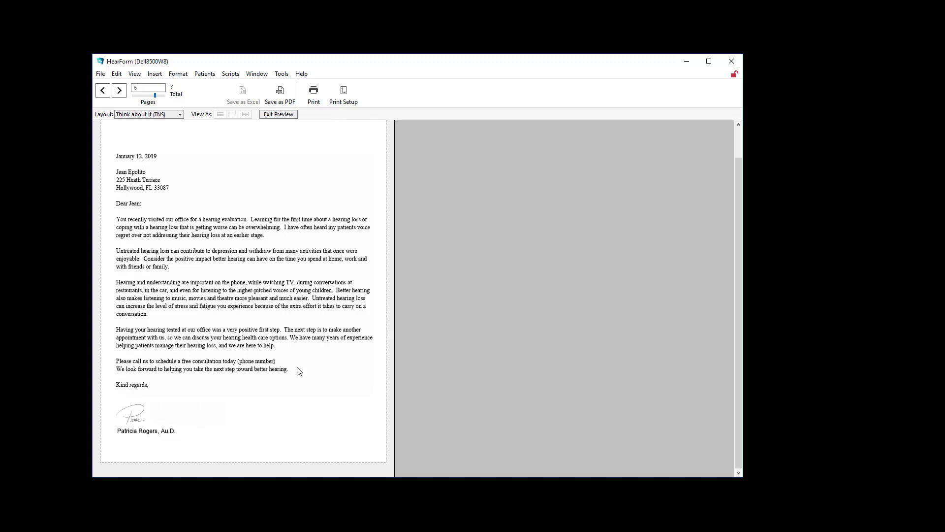
pyautogui.press('pageup')
pyautogui.scroll(-1, 163, 436)
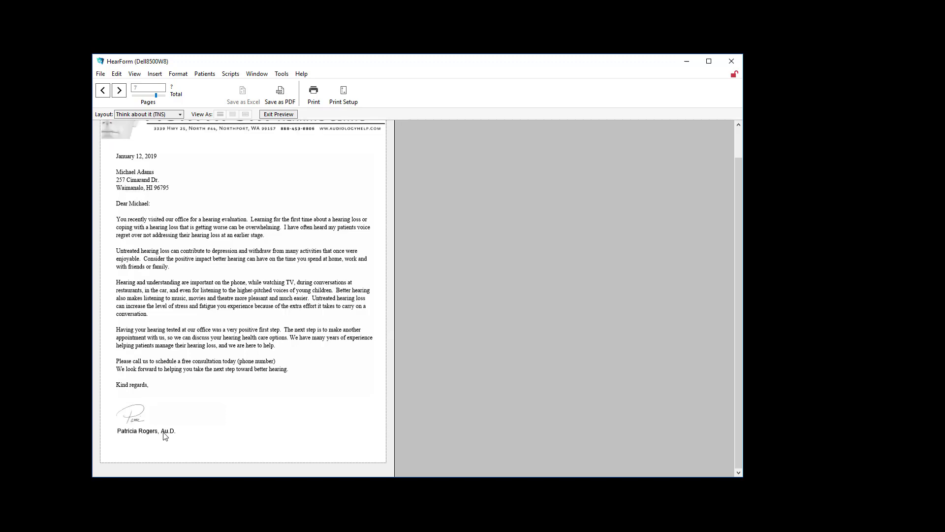
pyautogui.scroll(-1, 164, 436)
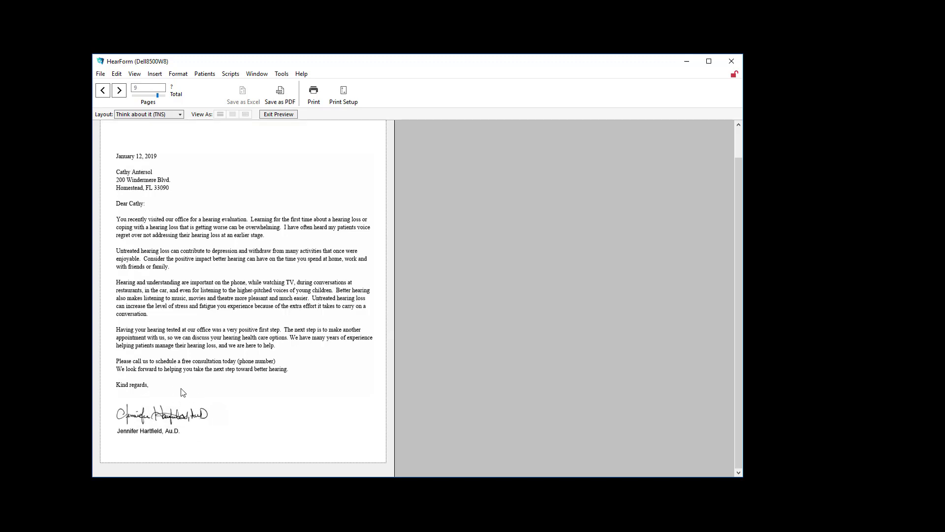
pyautogui.scroll(1, 209, 336)
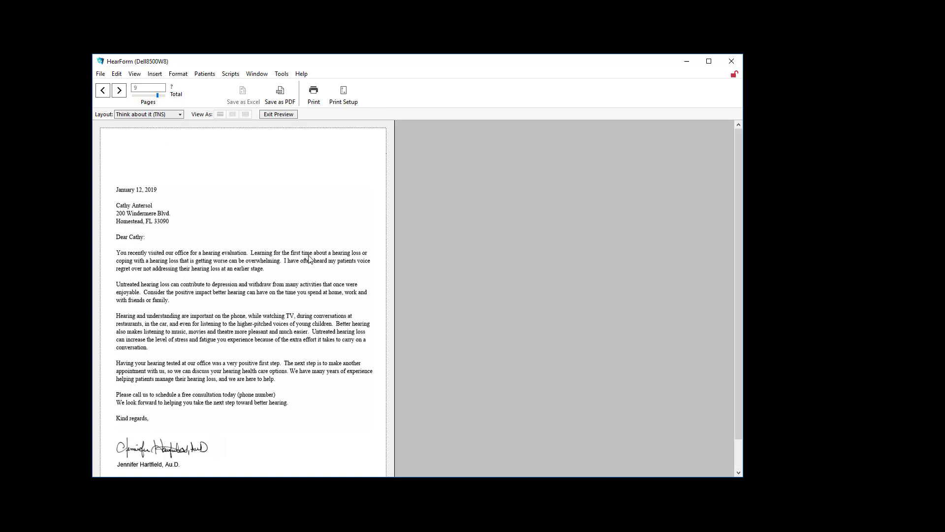
pyautogui.scroll(1, 302, 270)
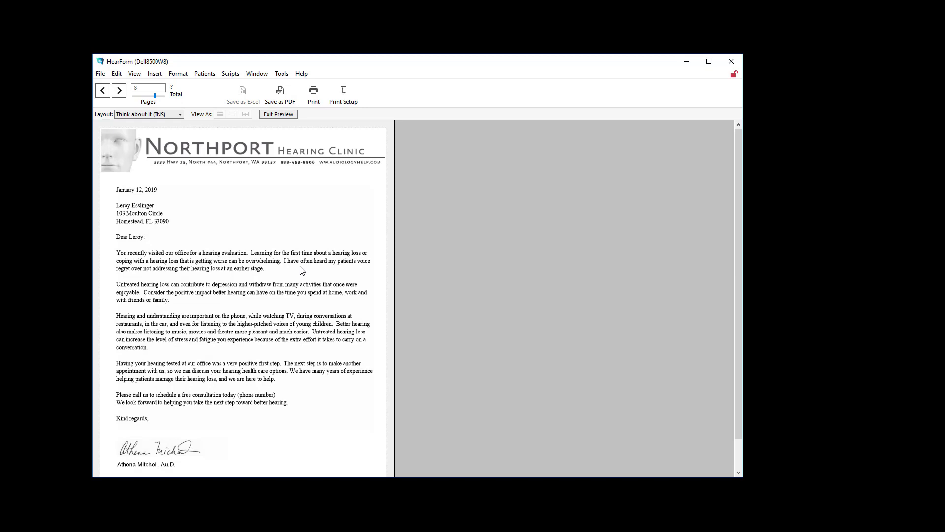
pyautogui.scroll(-1, 302, 271)
pyautogui.scroll(3, 302, 271)
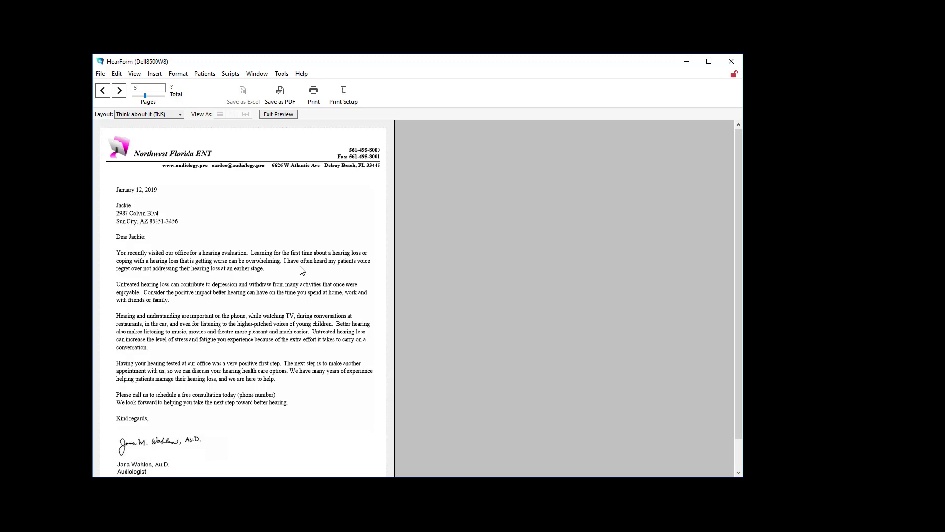
pyautogui.scroll(2, 302, 271)
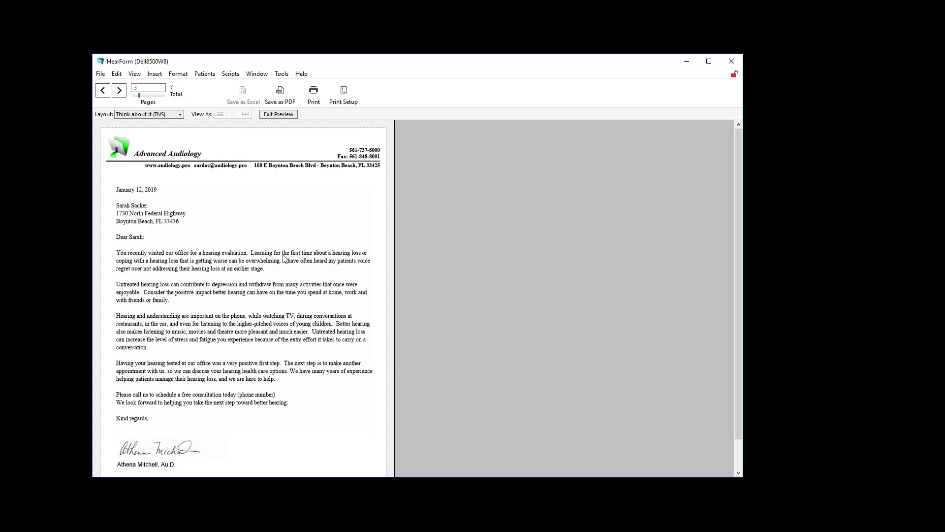
# Leave the letter preview for the patient's home screen and review the available office and clinician choices.
pyautogui.hotkey('ctrl', 'b')
pyautogui.click(164, 141)
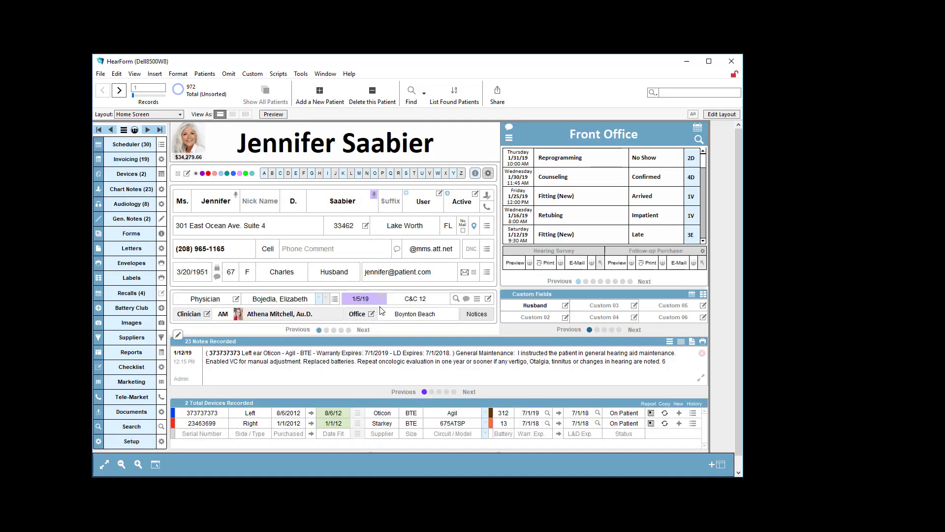
pyautogui.click(418, 315)
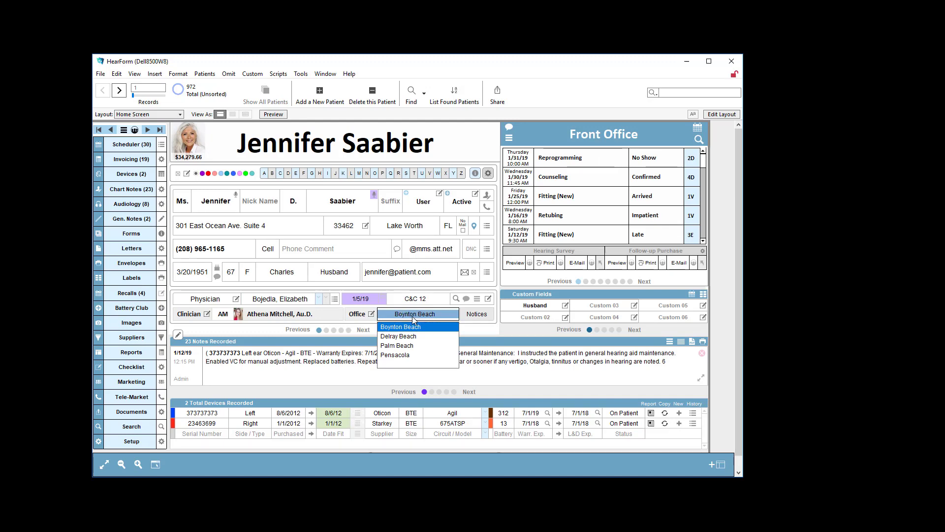
pyautogui.click(220, 315)
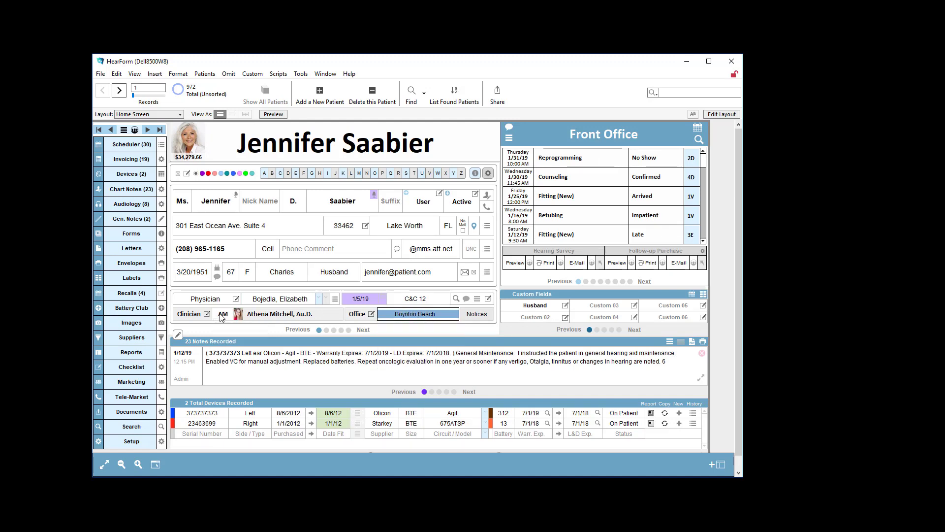
pyautogui.click(220, 315)
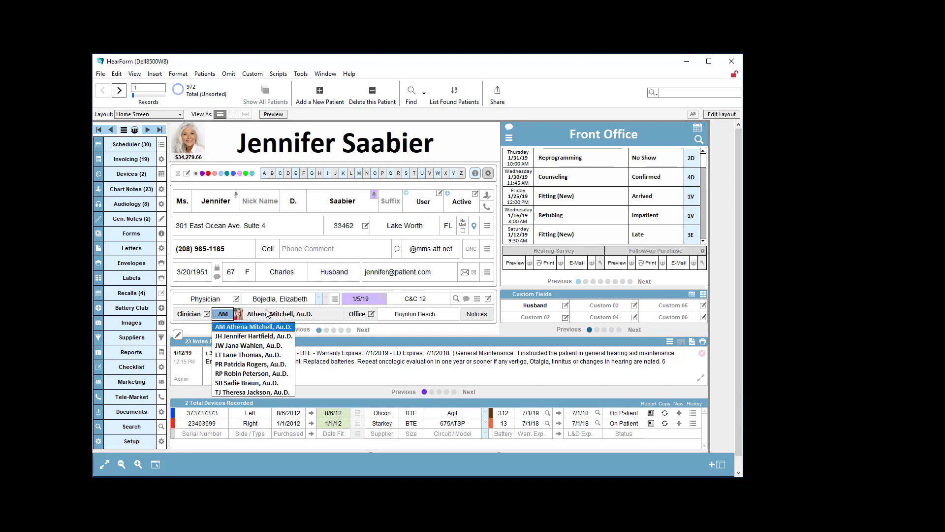
# Open the clinician setup, review the picture insertion options for the first clinician's scanned signature, and close the setup.
pyautogui.click(208, 315)
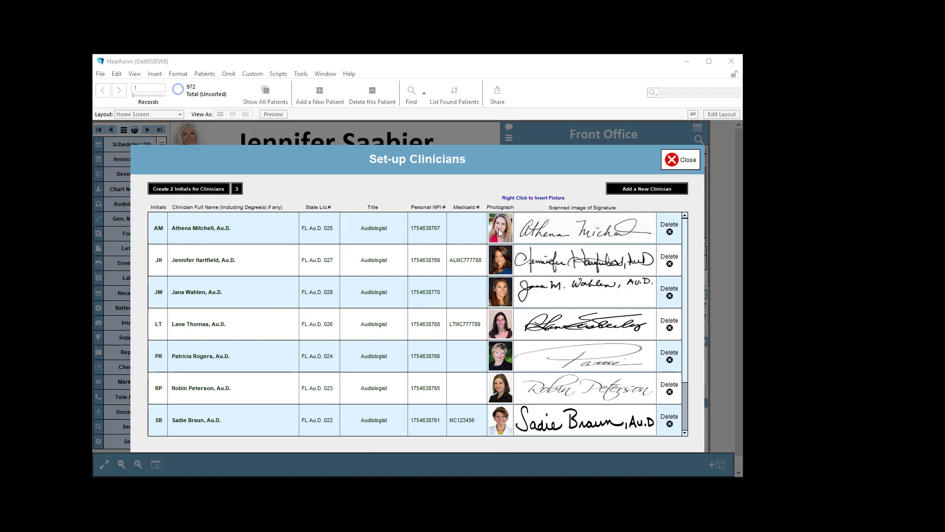
pyautogui.rightClick(576, 234)
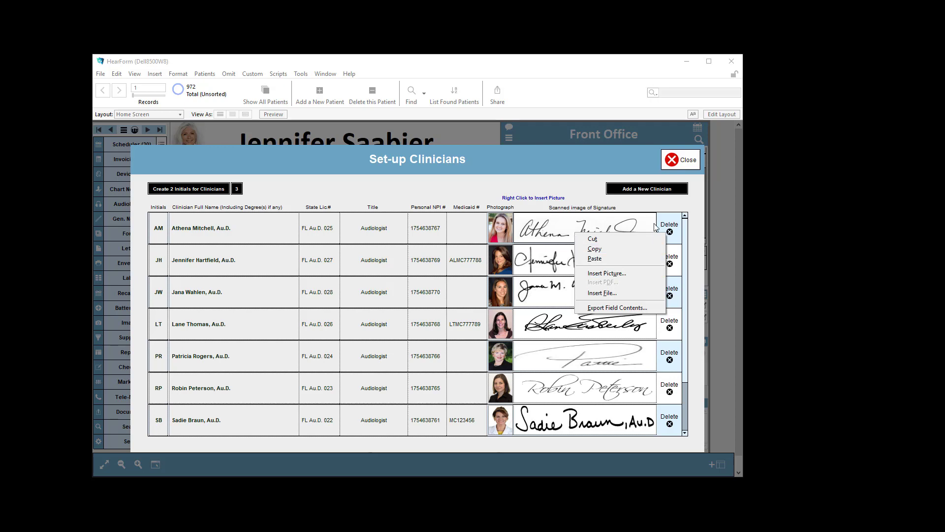
pyautogui.click(675, 167)
pyautogui.click(675, 167)
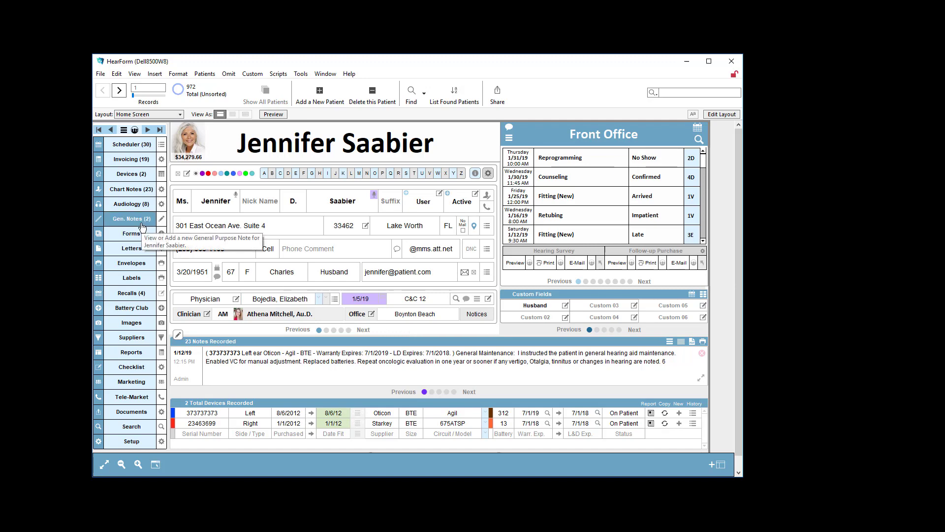
# Open the "Think about it (TNS)" patient letter for the current patient.
pyautogui.click(131, 248)
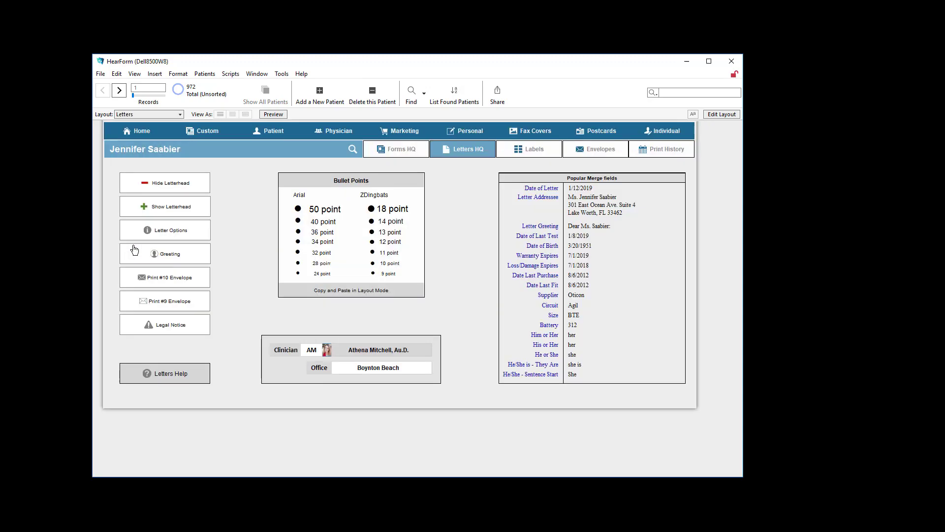
pyautogui.click(259, 135)
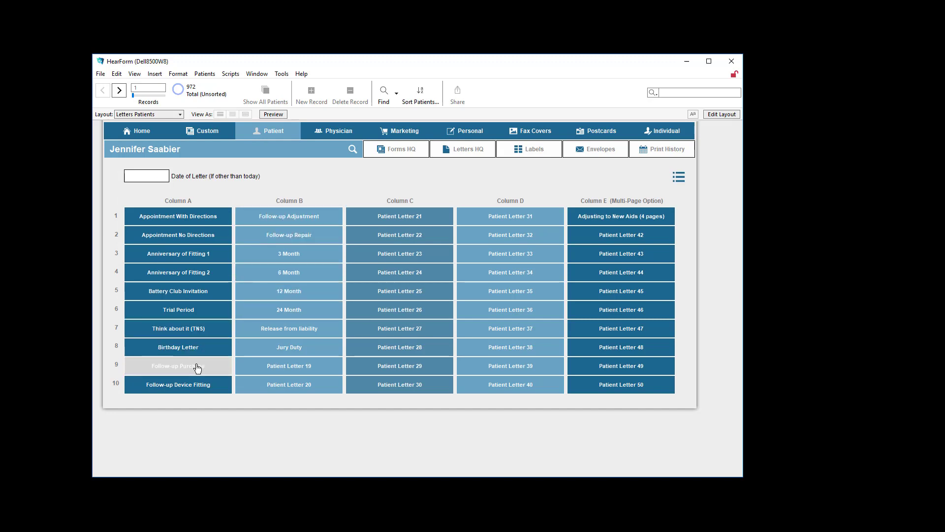
pyautogui.click(200, 334)
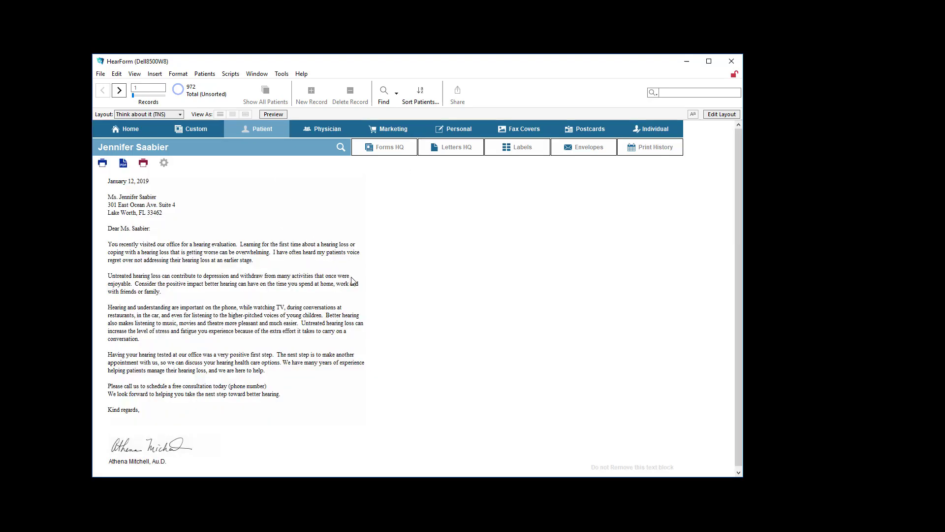
# Underline the sentence "You recently visited our office for a hearing evaluation." in the letter's layout.
pyautogui.hotkey('ctrl', 'l')
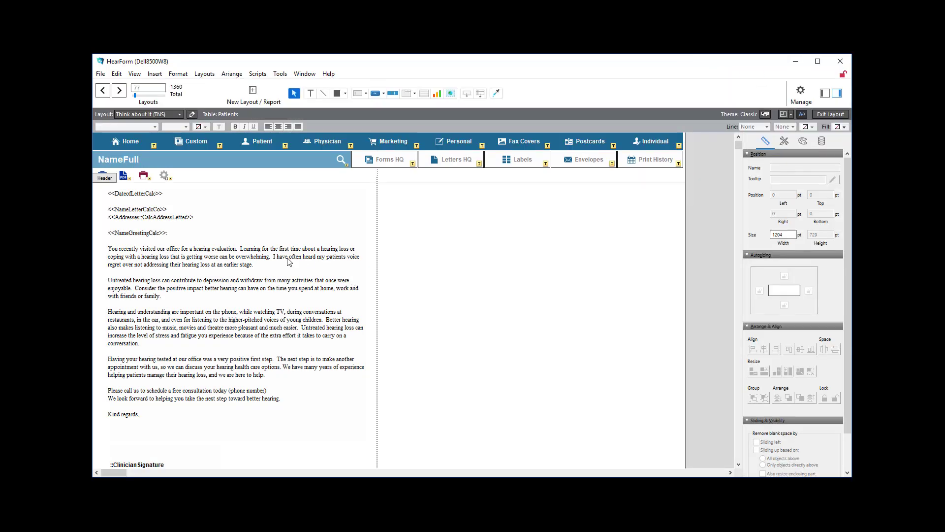
pyautogui.scroll(2, 290, 262)
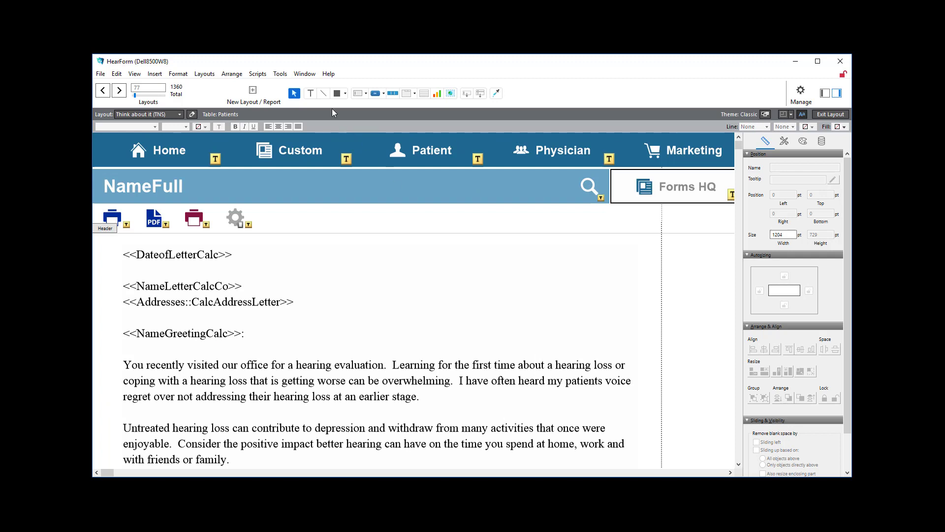
pyautogui.click(312, 94)
pyautogui.moveTo(123, 364); pyautogui.dragTo(386, 366)
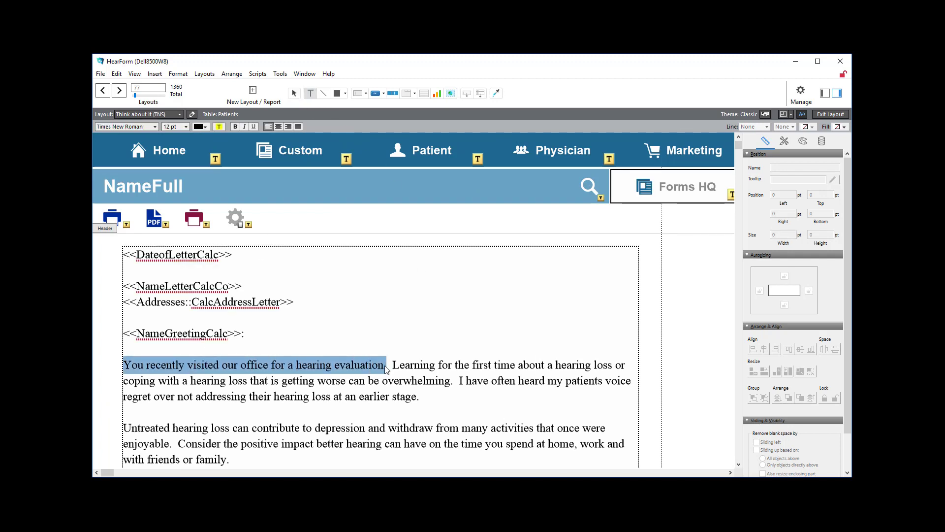
pyautogui.click(803, 142)
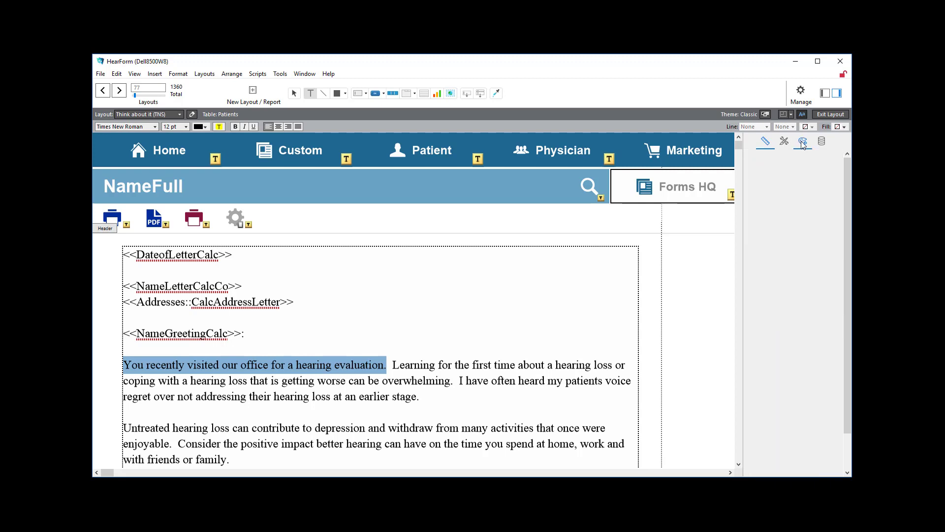
pyautogui.scroll(-3, 808, 343)
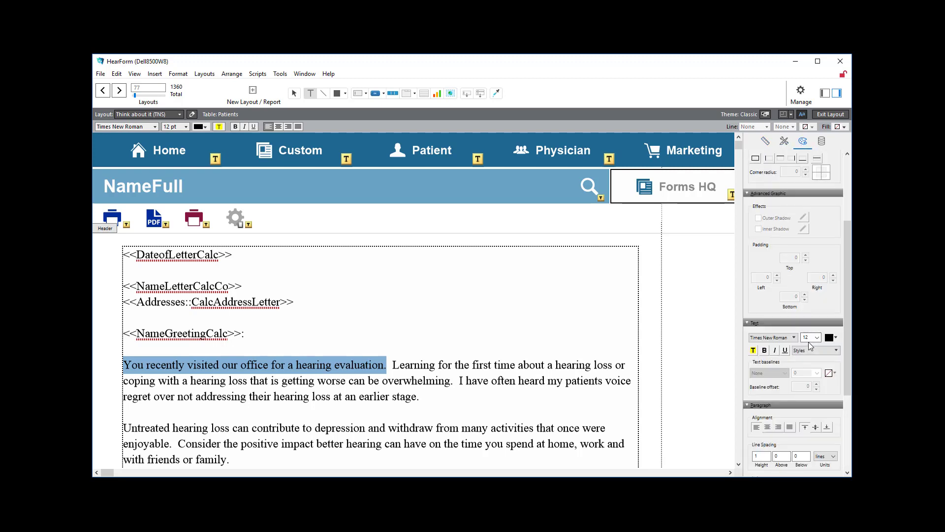
pyautogui.click(785, 351)
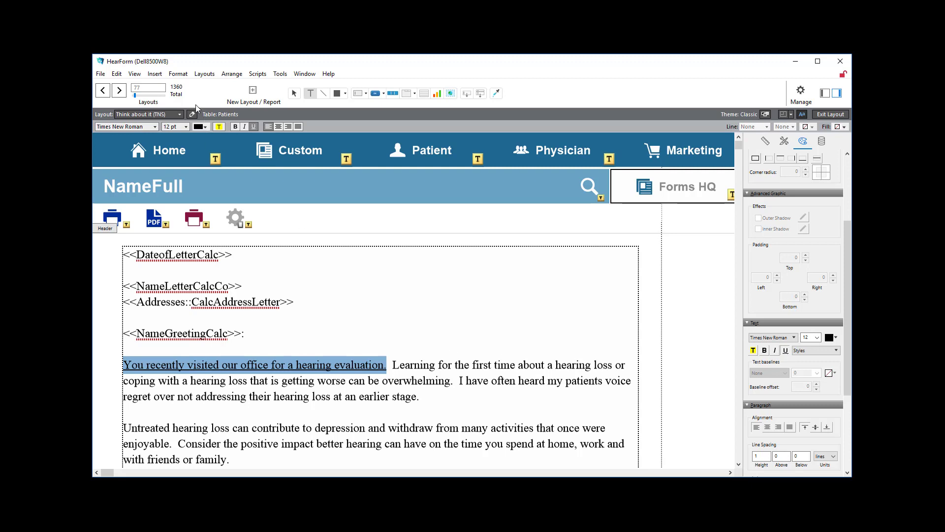
# Apply the Highlight style to the underlined opening sentence of the letter.
pyautogui.click(179, 75)
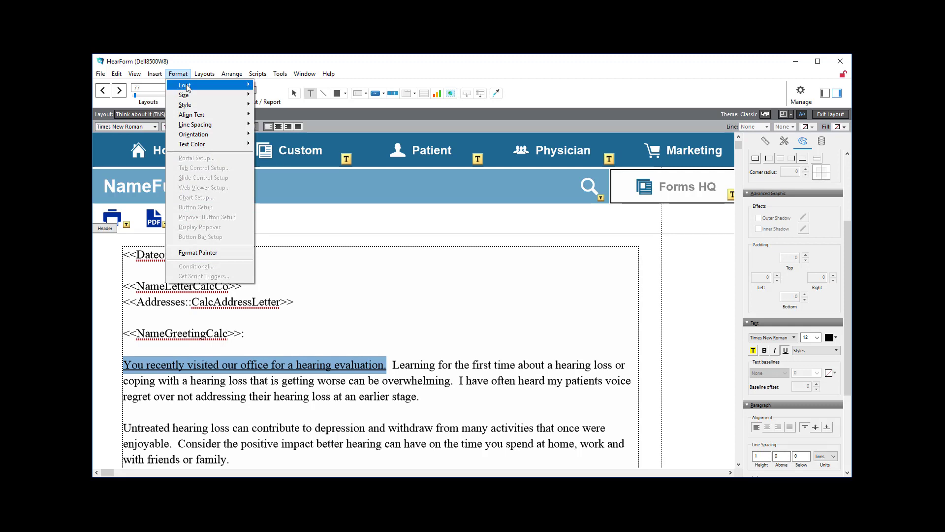
pyautogui.moveTo(192, 105)
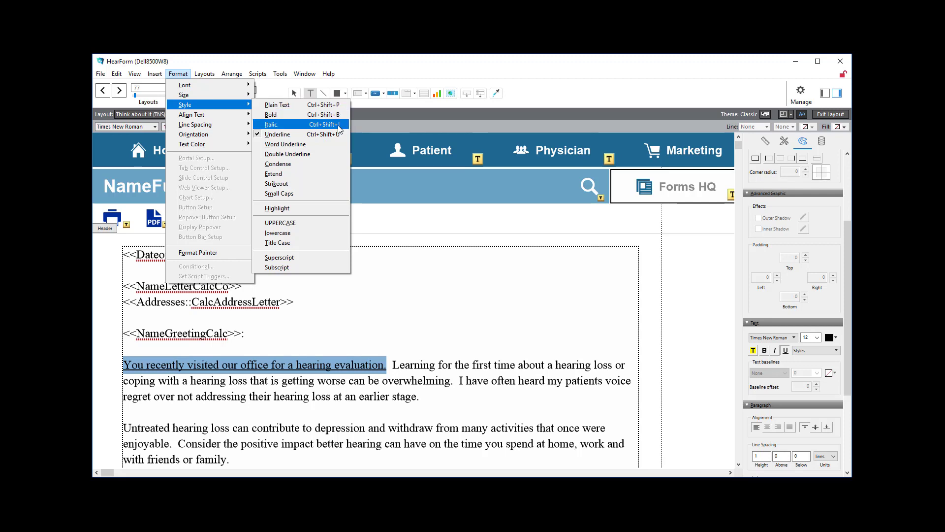
pyautogui.click(290, 207)
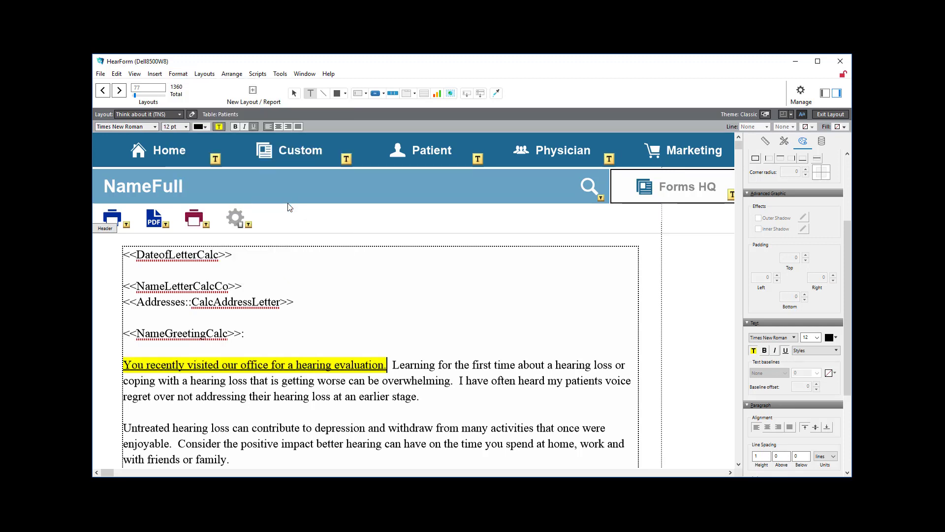
# Undo the underline and highlight on the opening sentence and leave layout editing.
pyautogui.click(388, 238)
pyautogui.hotkey('ctrl', 'z')
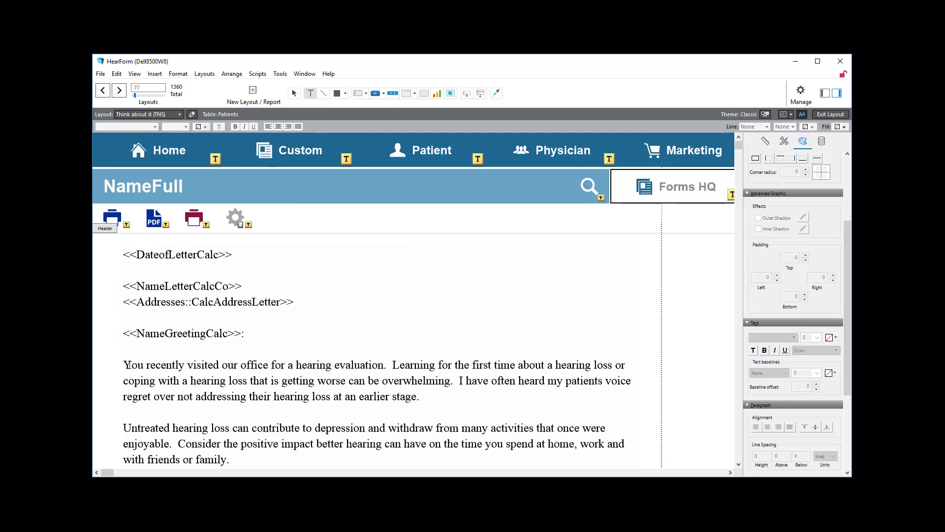
pyautogui.moveTo(124, 364); pyautogui.dragTo(387, 366)
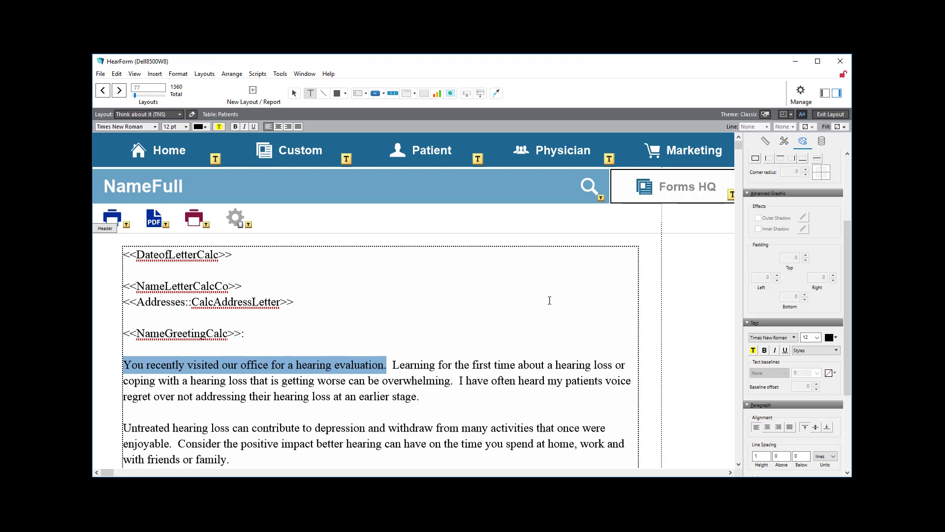
pyautogui.hotkey('ctrl', 'b')
pyautogui.click(507, 289)
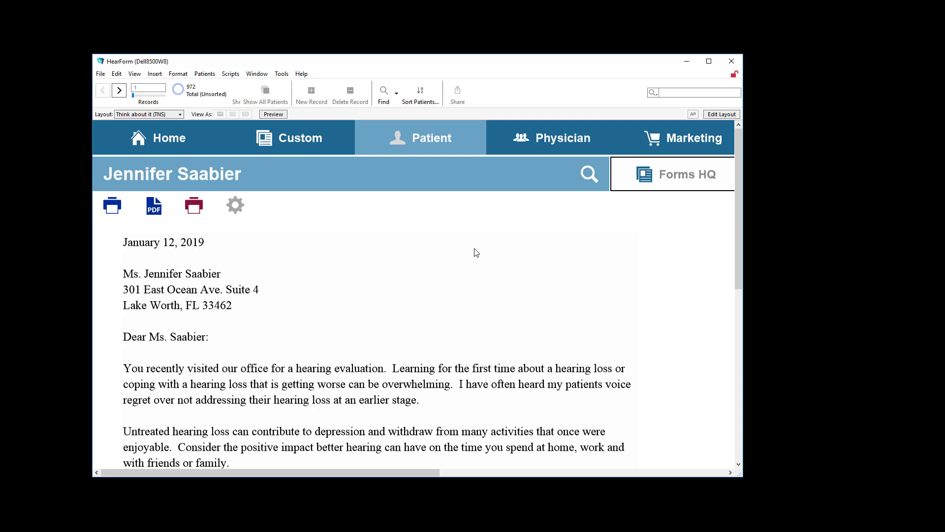
# Copy the layout name "Think about it (TNS)" from the letter's layout setup, then exit the layout with changes saved.
pyautogui.hotkey('ctrl', 'l')
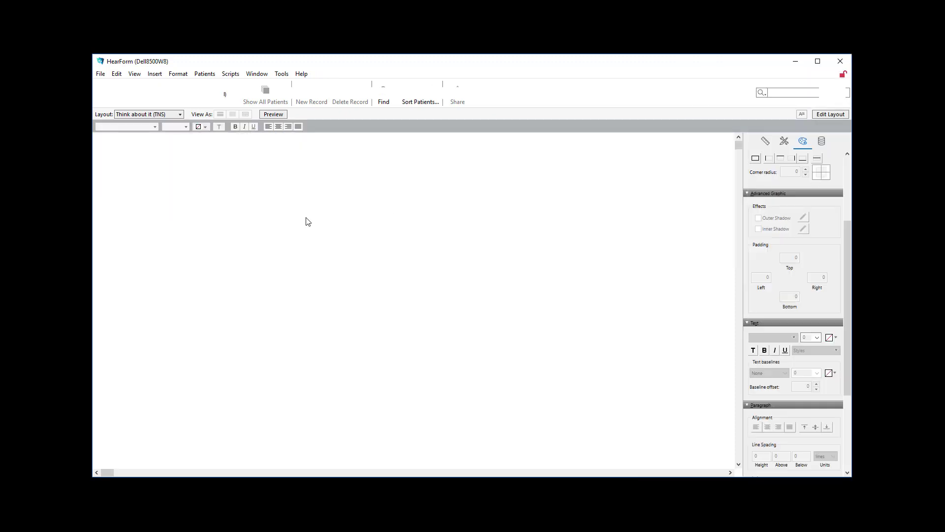
pyautogui.click(192, 114)
pyautogui.hotkey('ctrl', 'c')
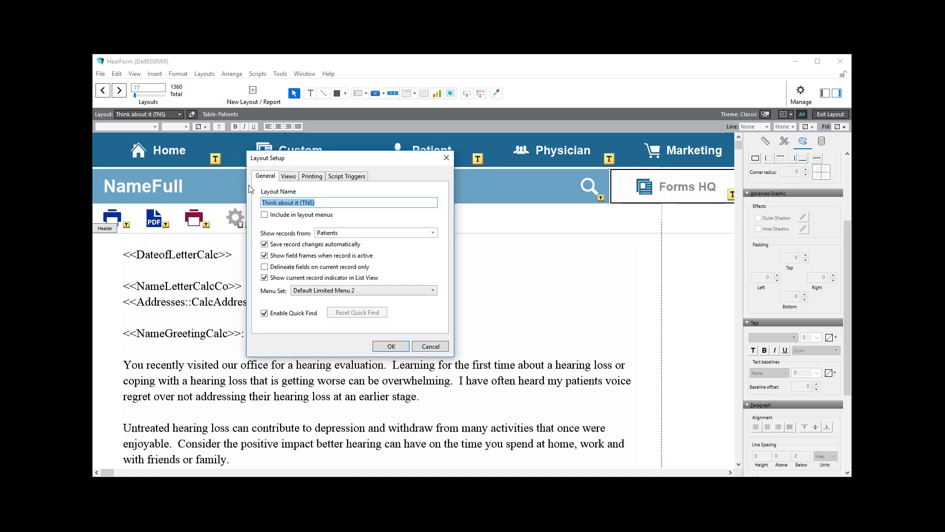
pyautogui.click(399, 347)
pyautogui.hotkey('ctrl', 'b')
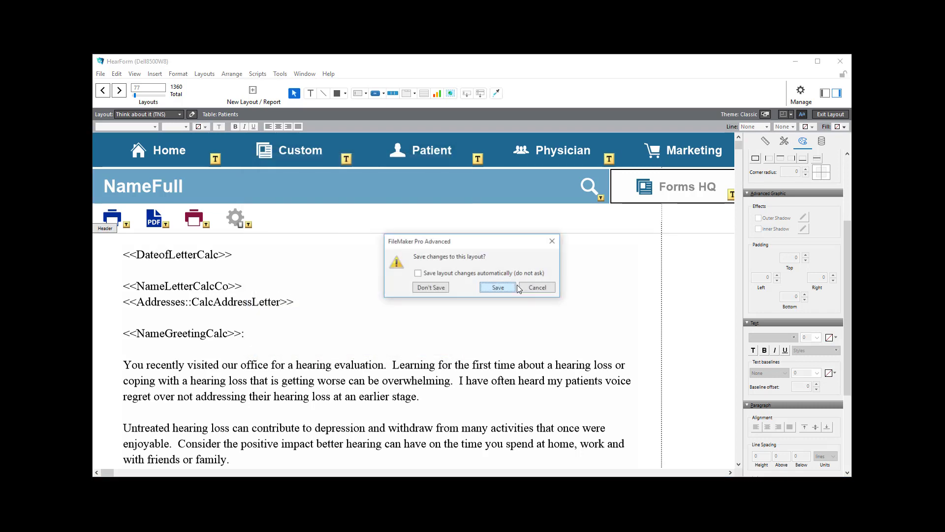
pyautogui.click(498, 288)
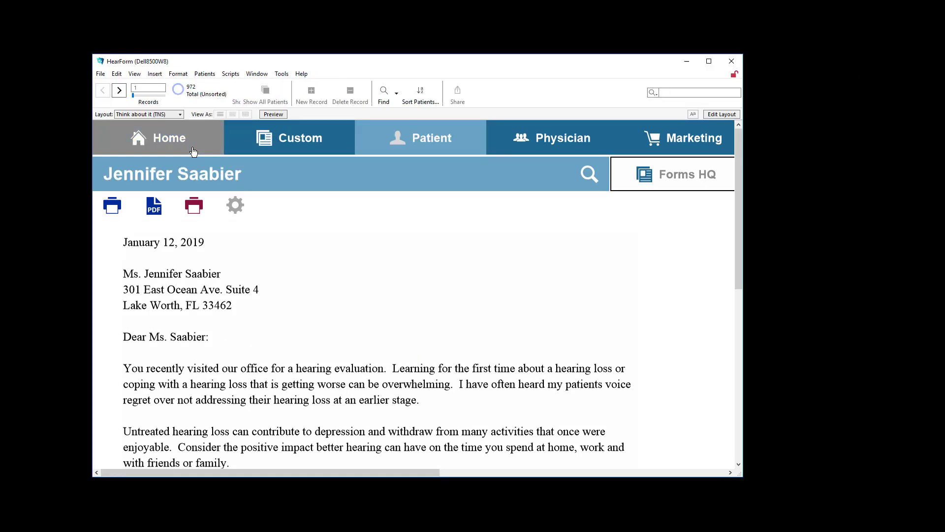
# From the home screen, edit the letter document value list, replacing "Think-about-it" with the copied name "Think about it (TNS)".
pyautogui.click(217, 145)
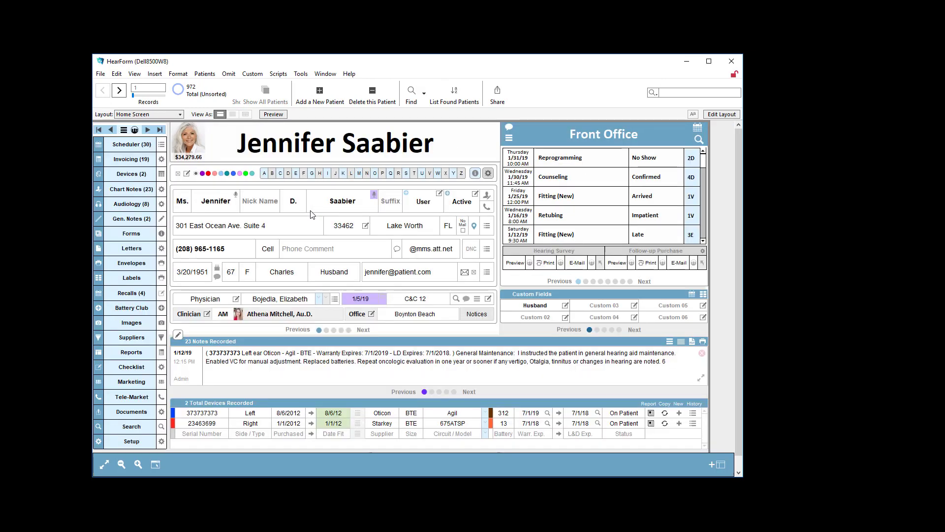
pyautogui.click(640, 252)
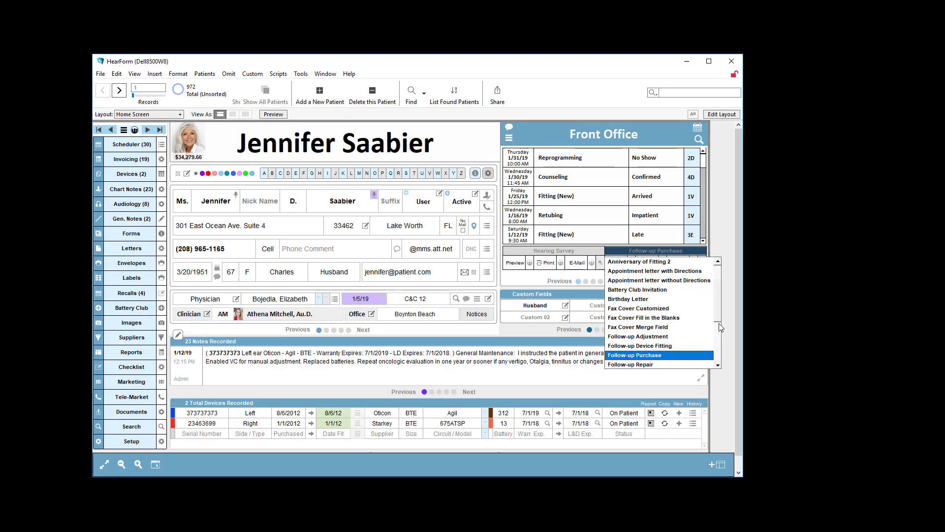
pyautogui.moveTo(719, 319); pyautogui.dragTo(719, 374)
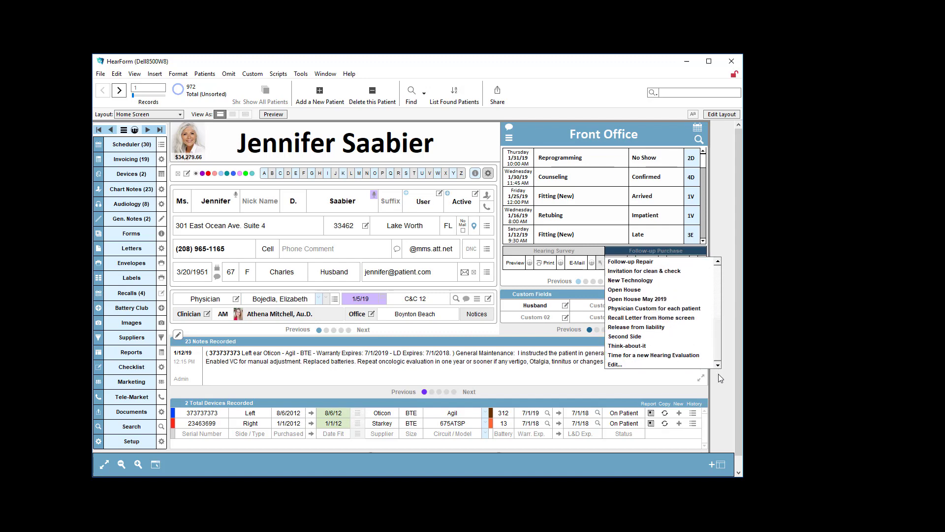
pyautogui.click(617, 365)
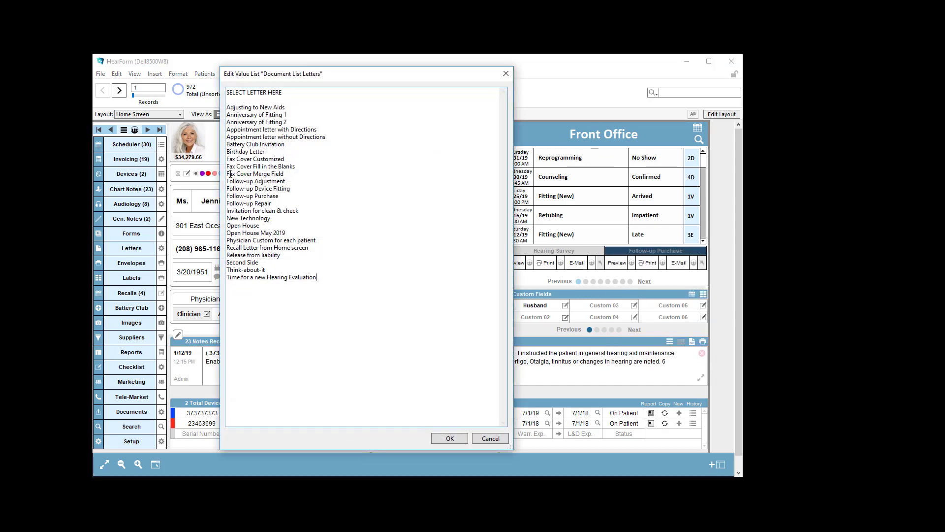
pyautogui.moveTo(270, 272); pyautogui.dragTo(221, 273)
pyautogui.hotkey('ctrl', 'v')
pyautogui.click(449, 438)
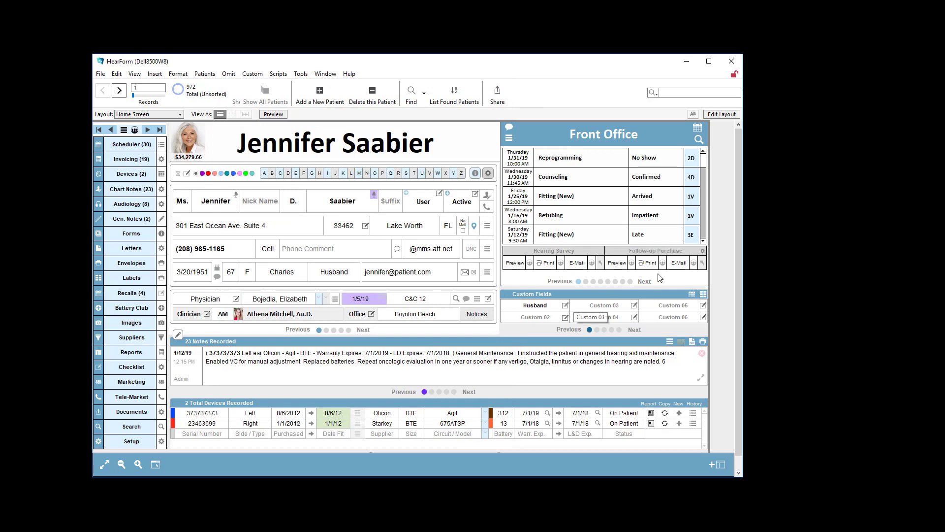
# Set the home screen's second quick document to "Think about it (TNS)" and prepare its e-mail to the patient, continuing despite the missing permission.
pyautogui.click(662, 255)
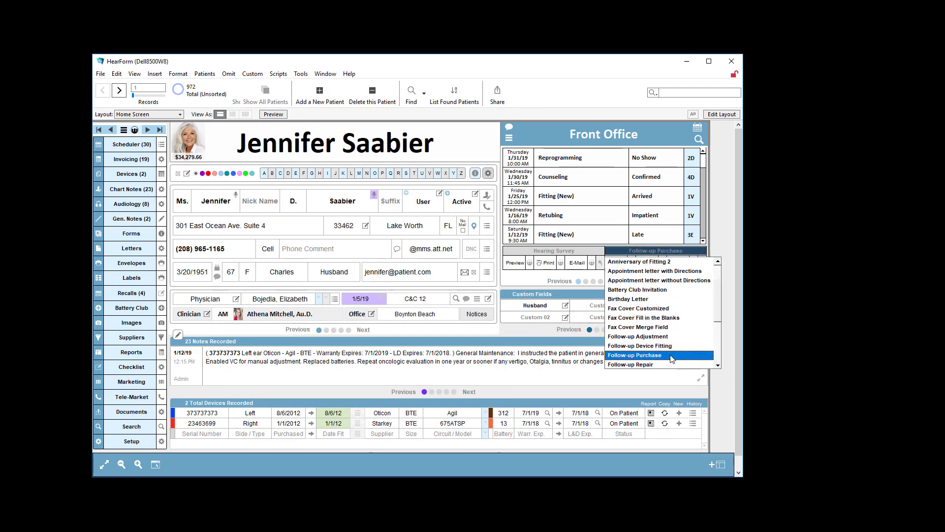
pyautogui.scroll(-3, 672, 359)
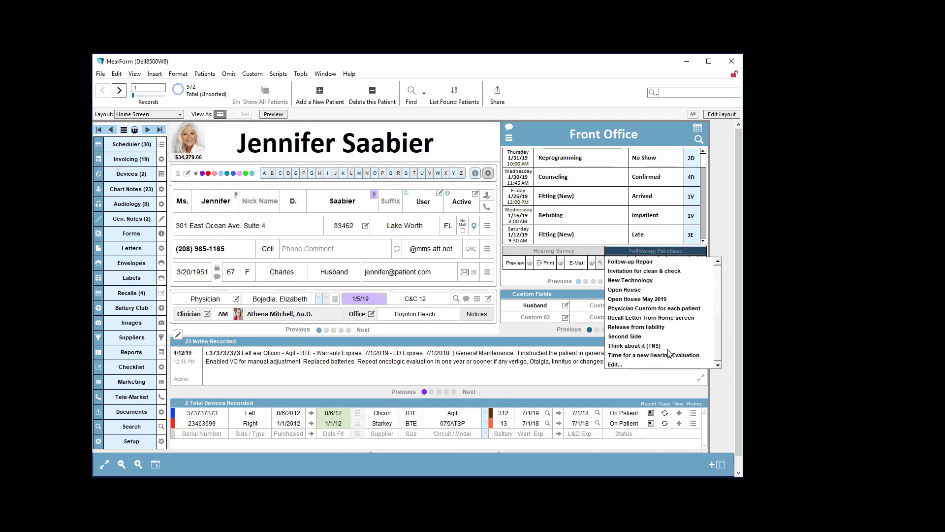
pyautogui.click(629, 346)
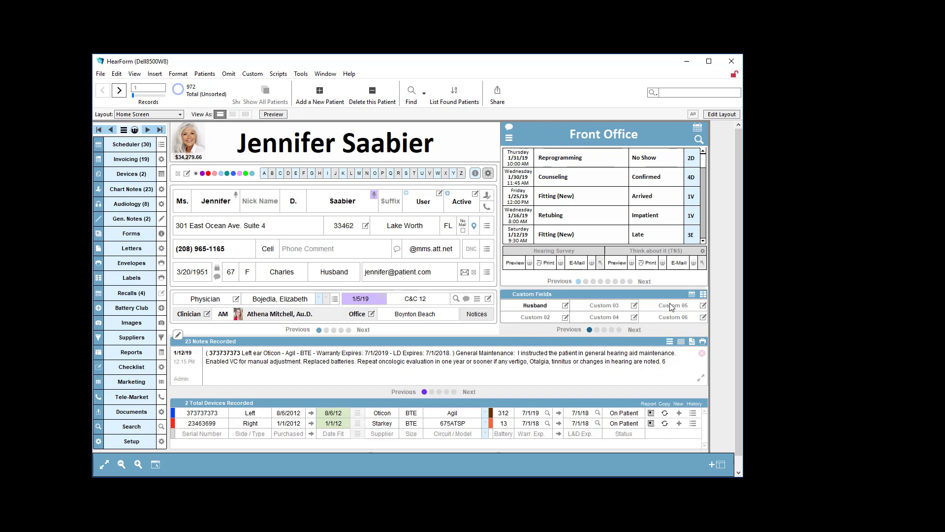
pyautogui.click(678, 265)
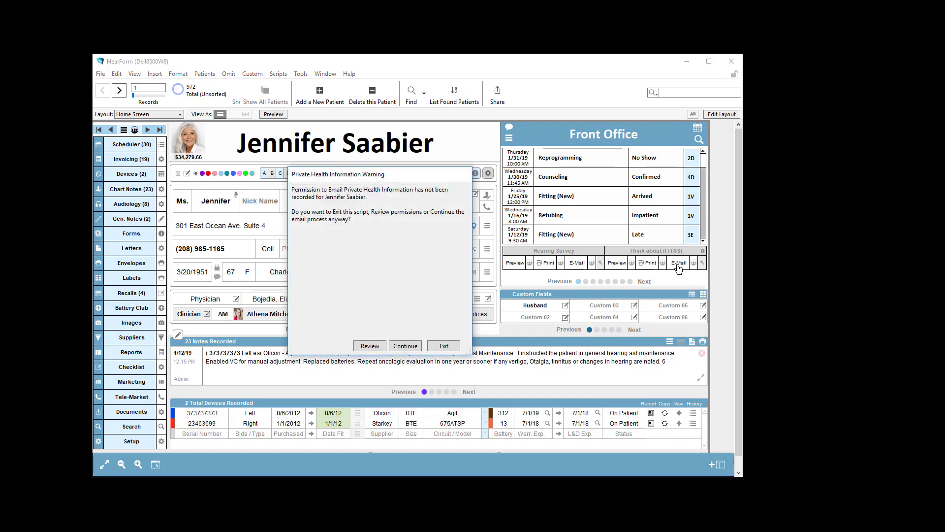
pyautogui.click(405, 346)
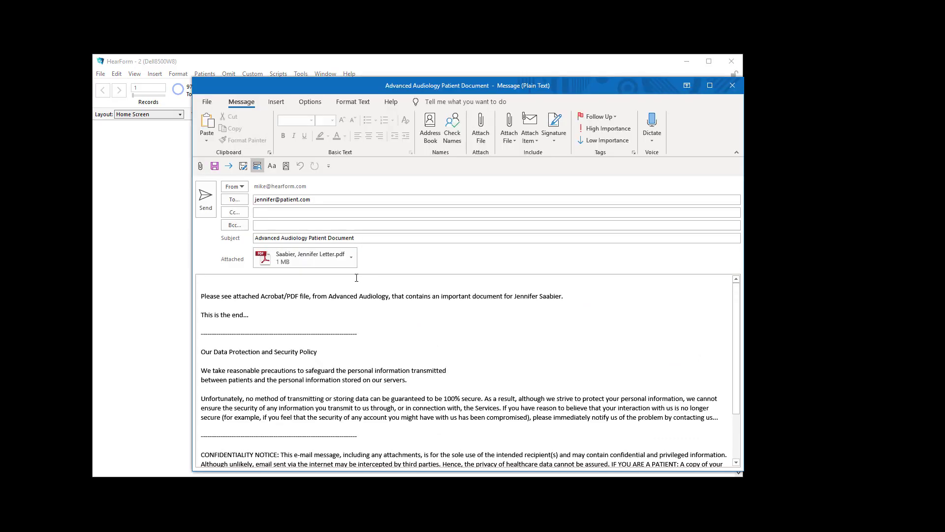
# Read through the PDF letter attached to the e-mail draft, then close the draft unsent and let the script continue.
pyautogui.click(296, 258)
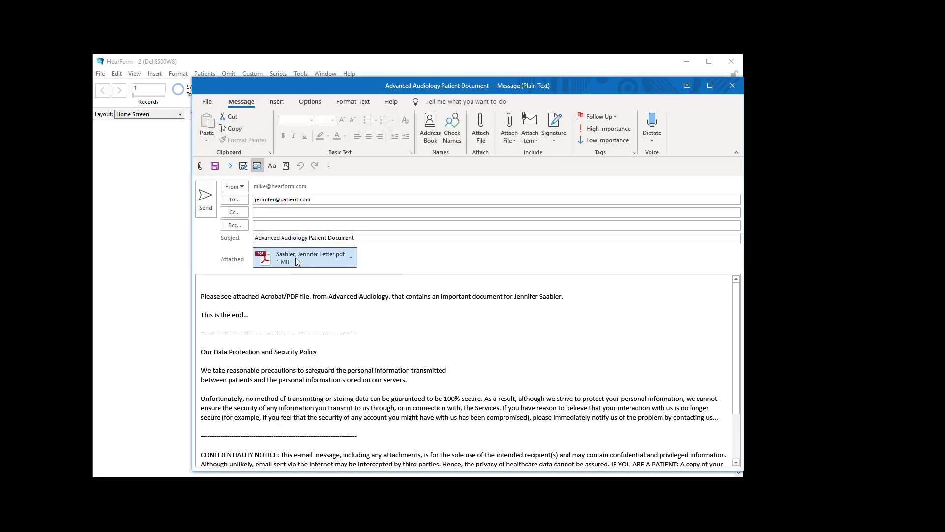
pyautogui.doubleClick(296, 258)
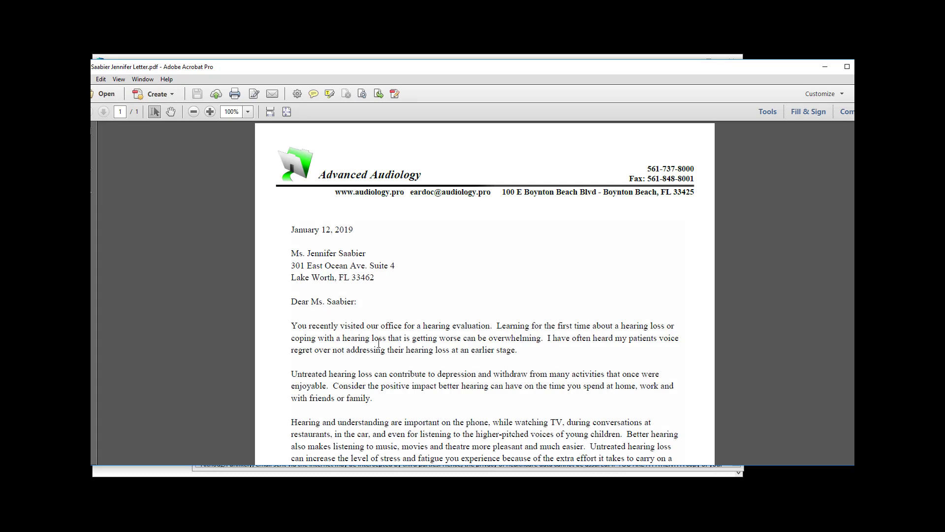
pyautogui.scroll(-5, 388, 351)
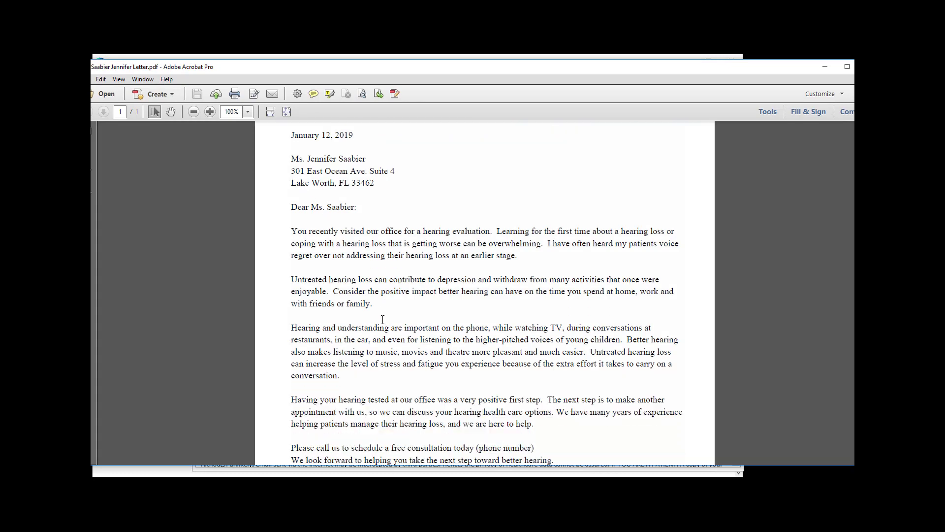
pyautogui.scroll(-3, 379, 309)
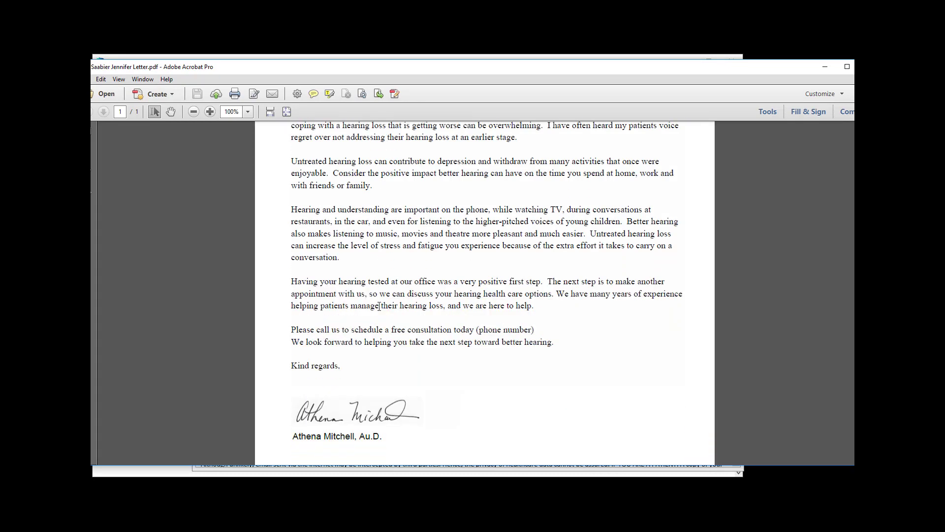
pyautogui.scroll(8, 379, 306)
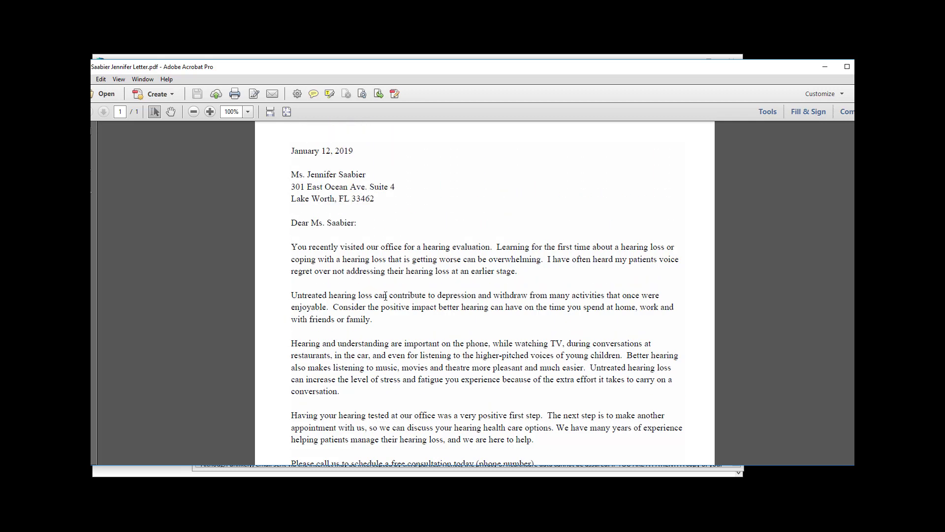
pyautogui.scroll(1, 401, 297)
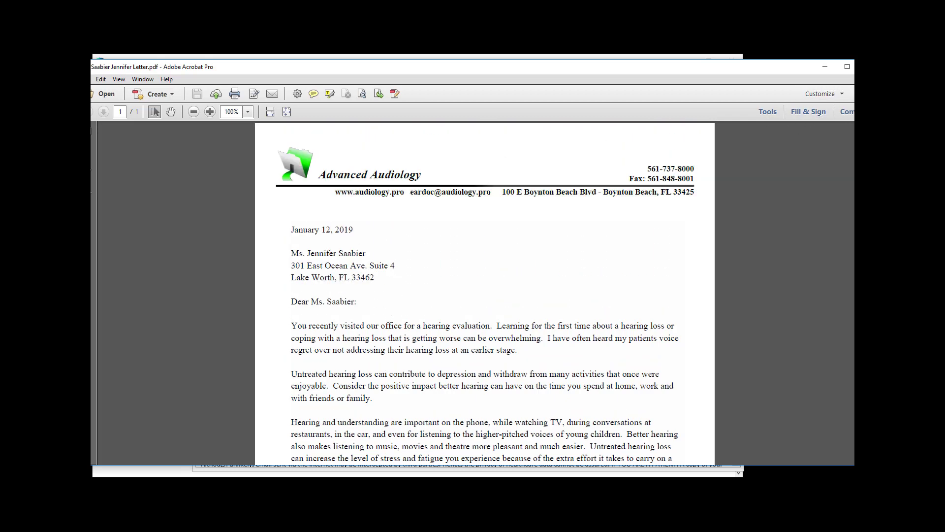
pyautogui.hotkey('alt', 'F4')
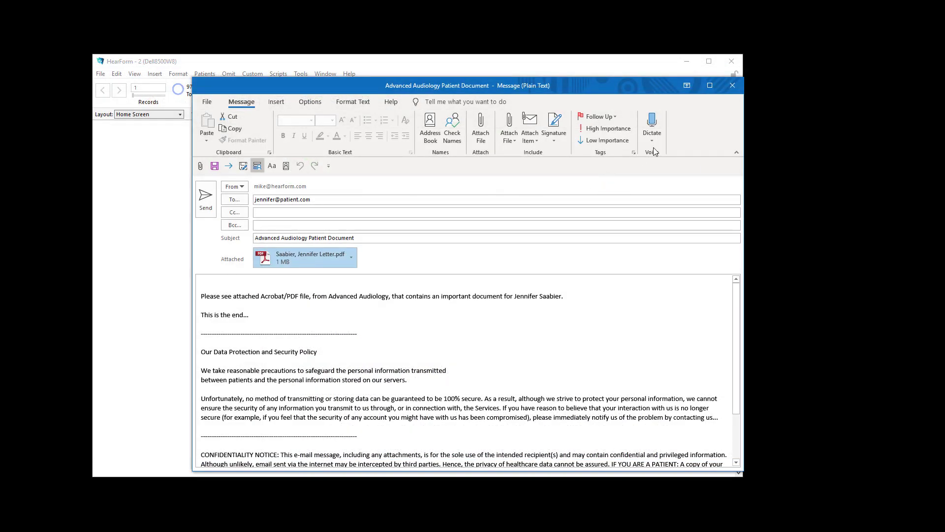
pyautogui.click(732, 85)
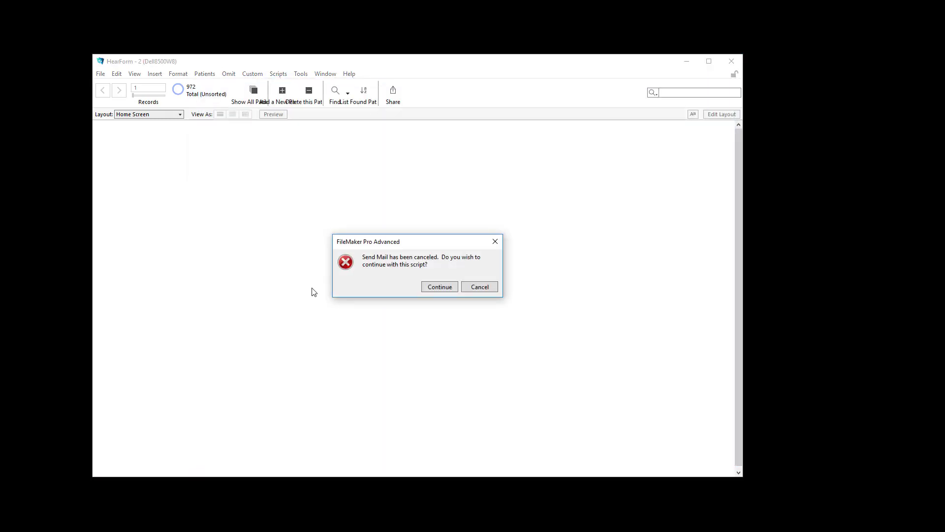
pyautogui.click(430, 288)
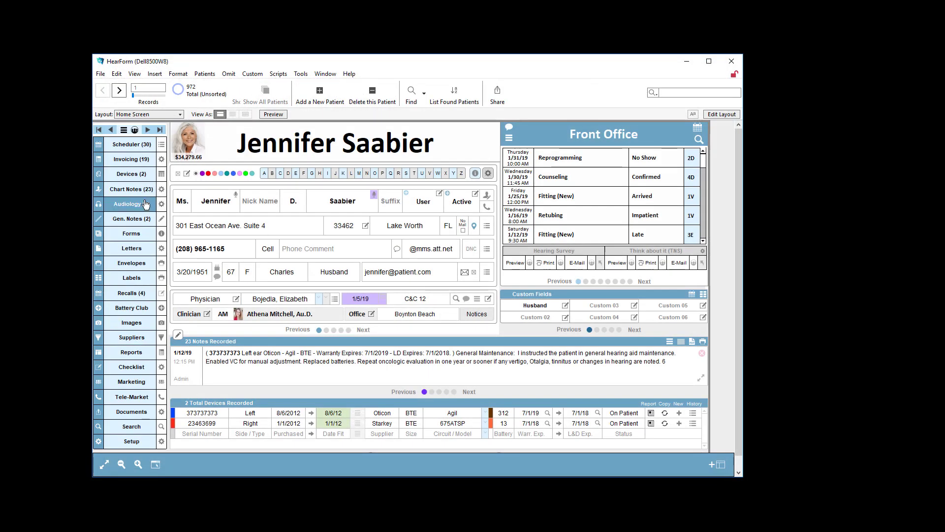
# Check the patient's letter print history for the "Think about it (TNS)" e-mail entry, then return to the home screen.
pyautogui.click(148, 248)
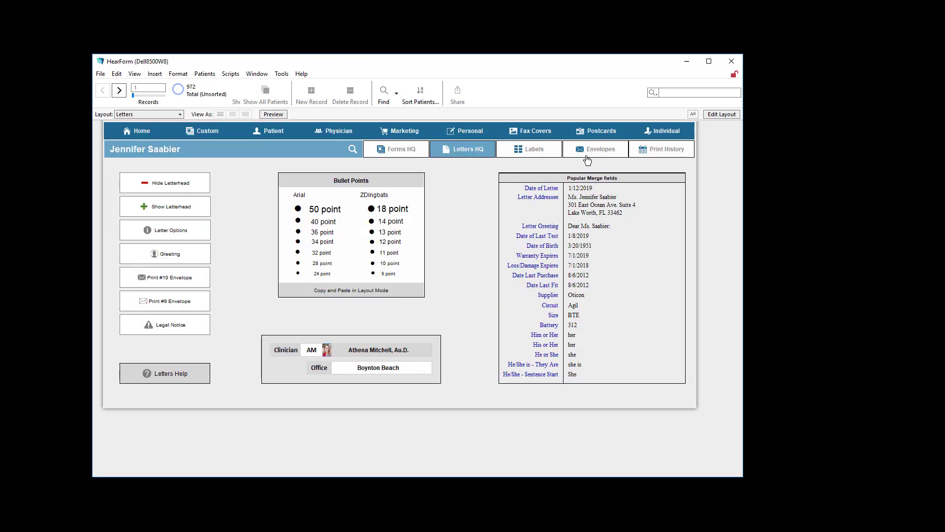
pyautogui.click(661, 149)
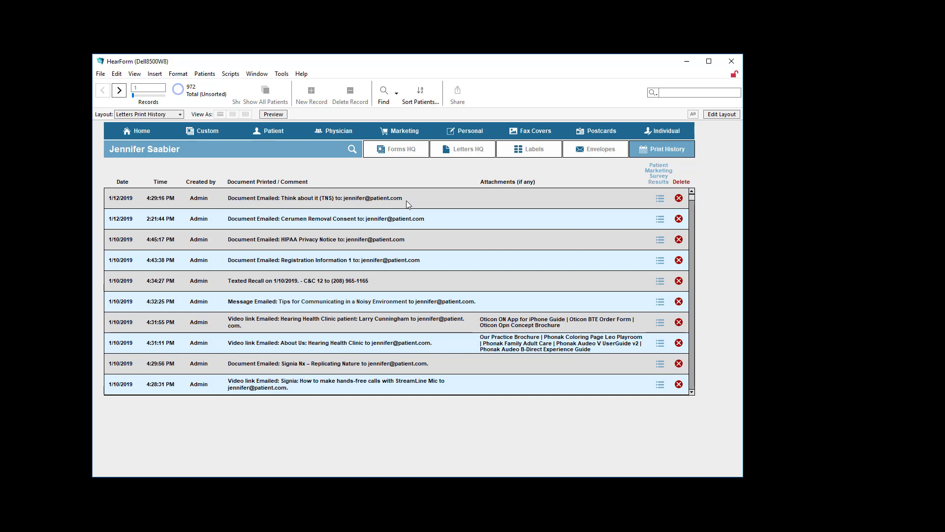
pyautogui.click(135, 131)
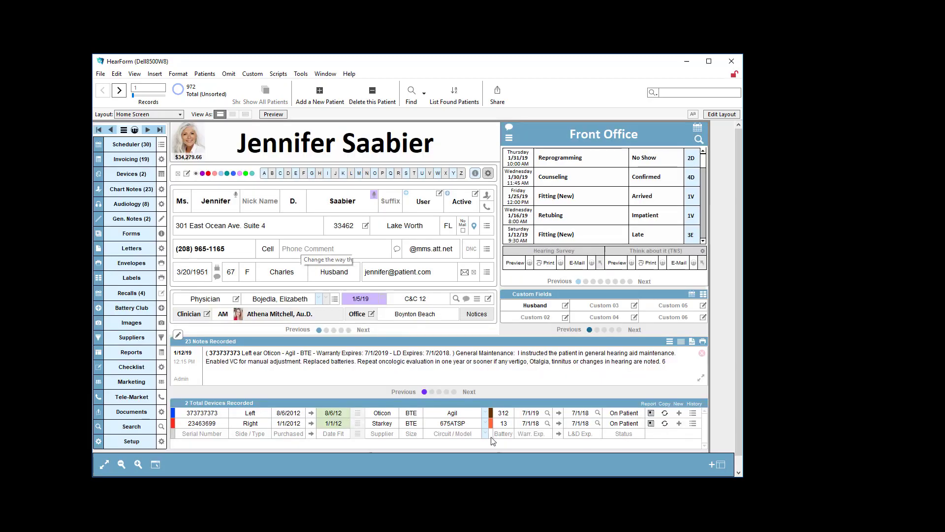